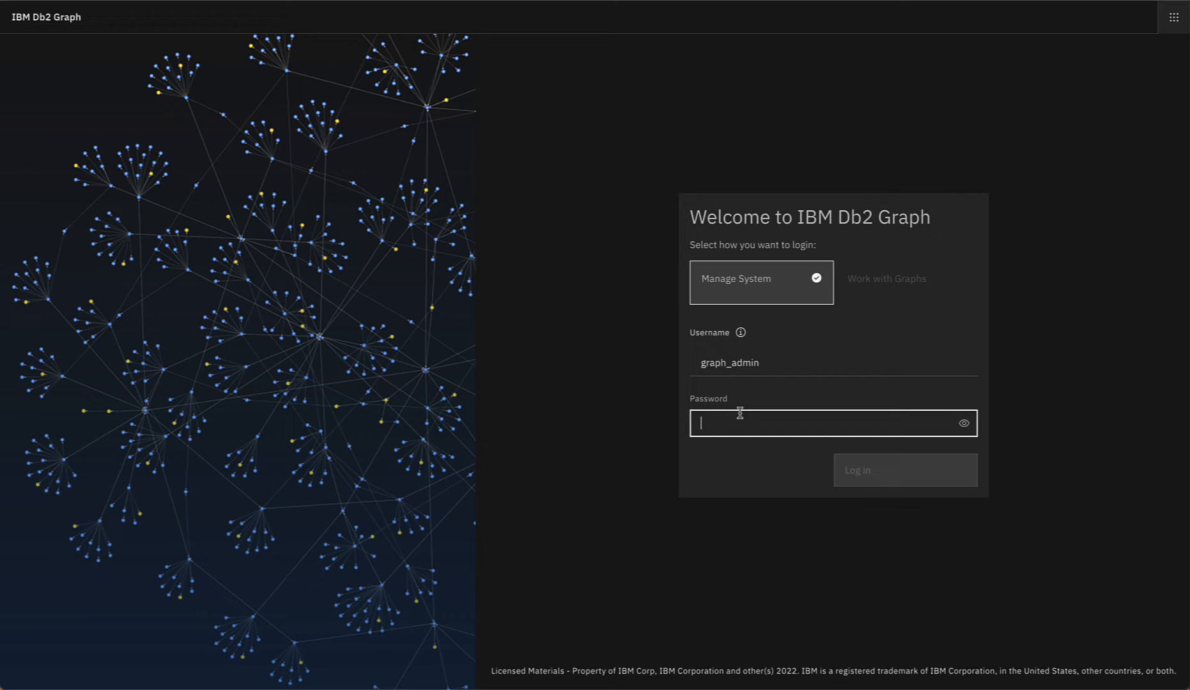
# Step: Enter the administrator account password and log in to Manage System
pyautogui.write('****')
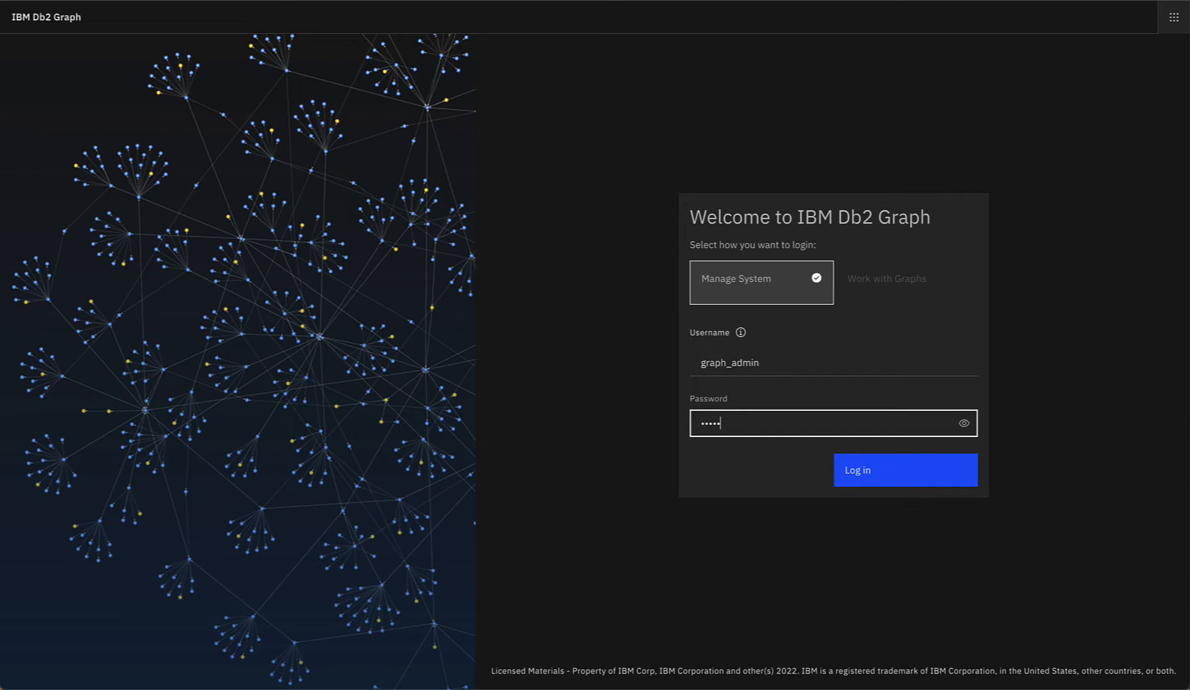
pyautogui.press('Return')
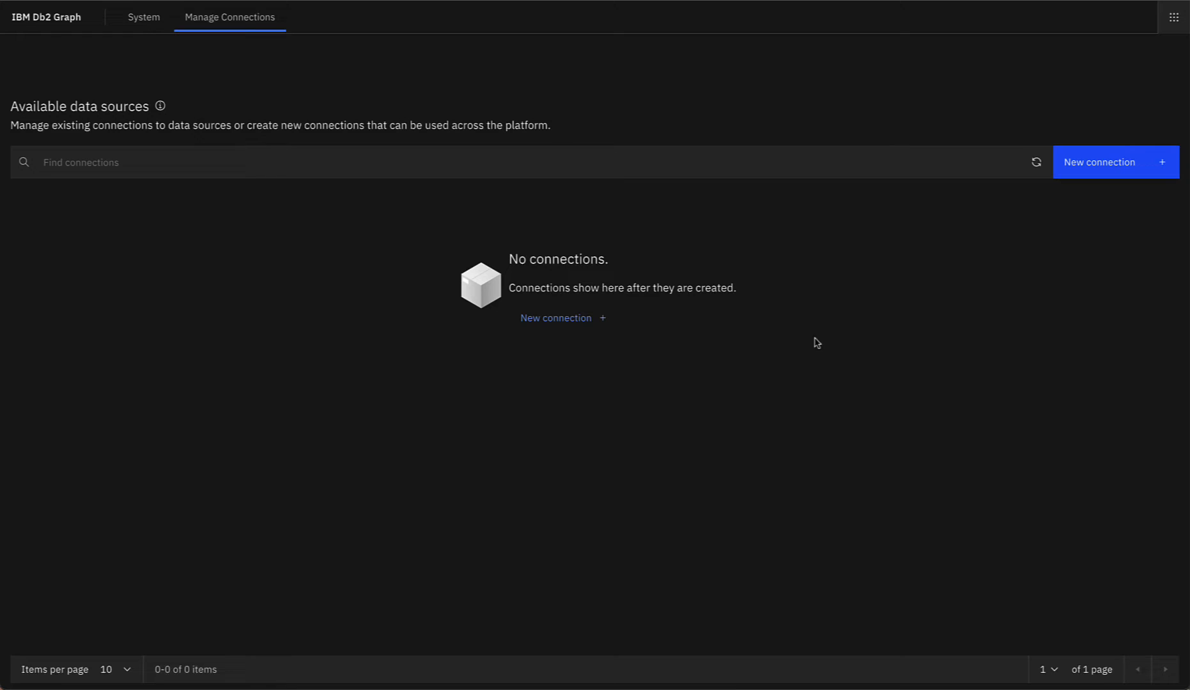
# Step: Start a new connection named demo with hostname host.docker.internal and database ALTDB
pyautogui.click(581, 324)
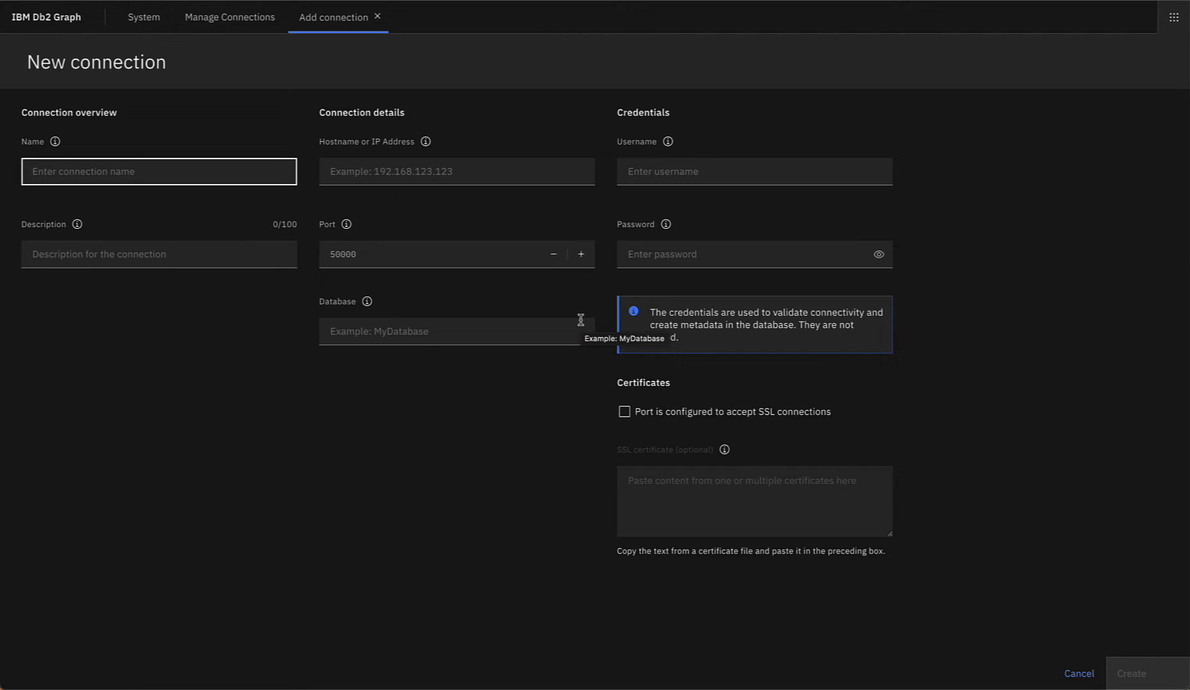
pyautogui.write('demo')
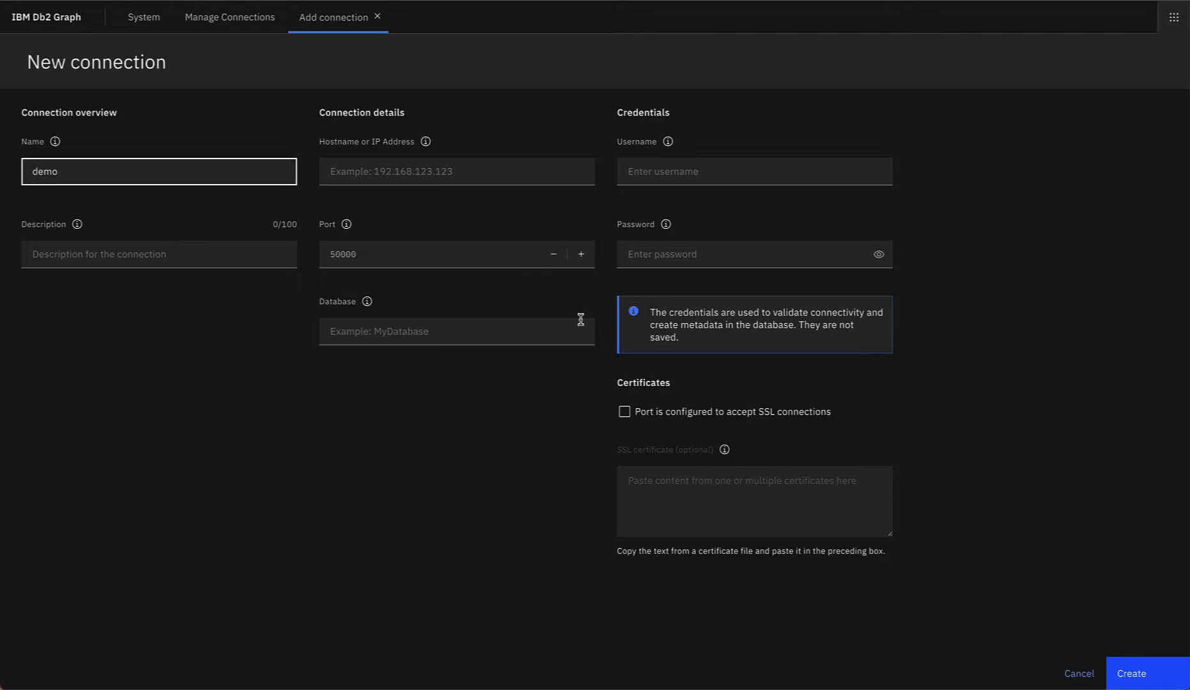
pyautogui.click(401, 175)
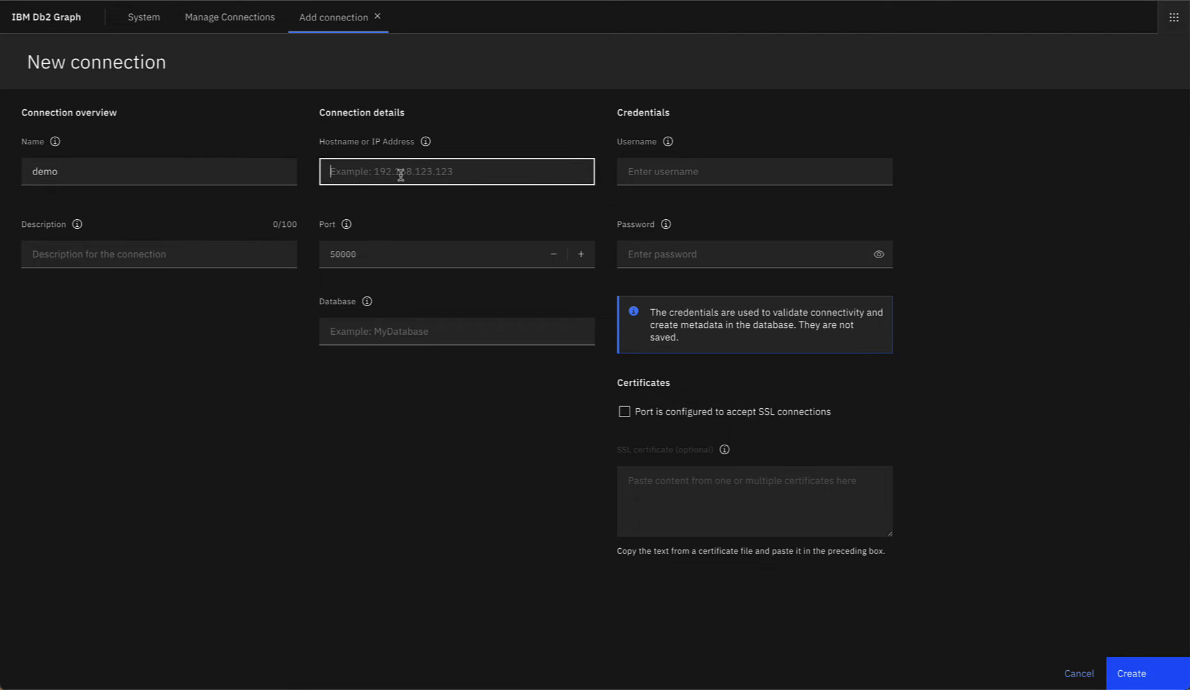
pyautogui.write('host.docker.internal')
pyautogui.click(373, 248)
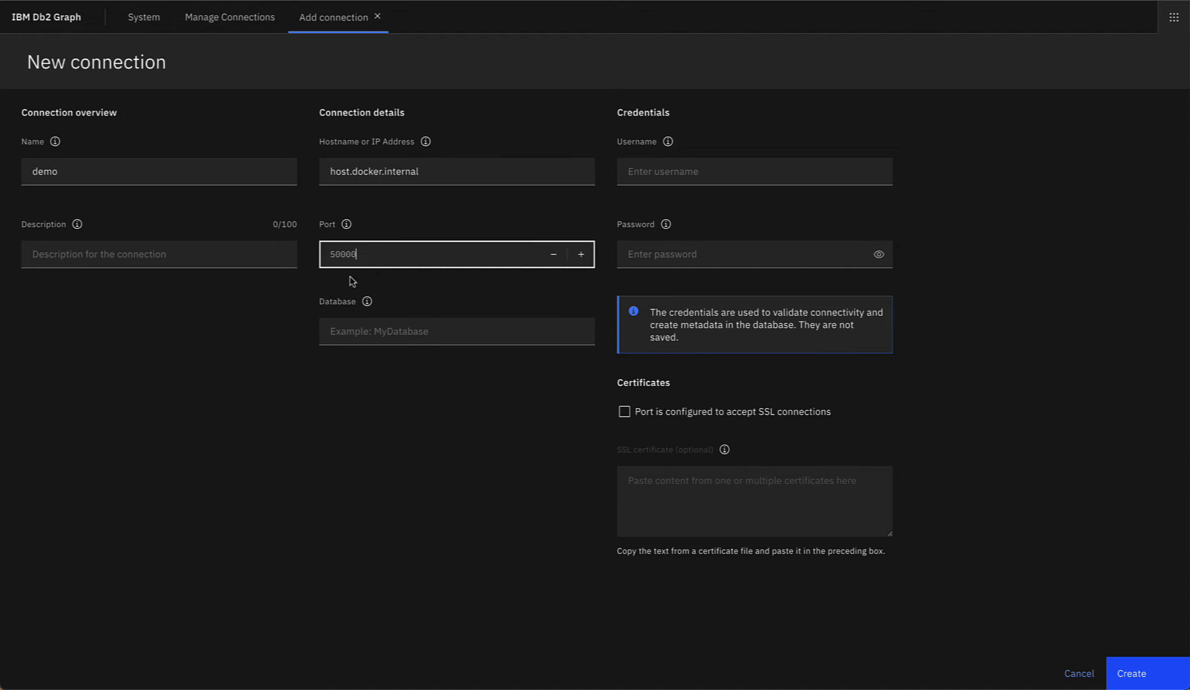
pyautogui.click(423, 333)
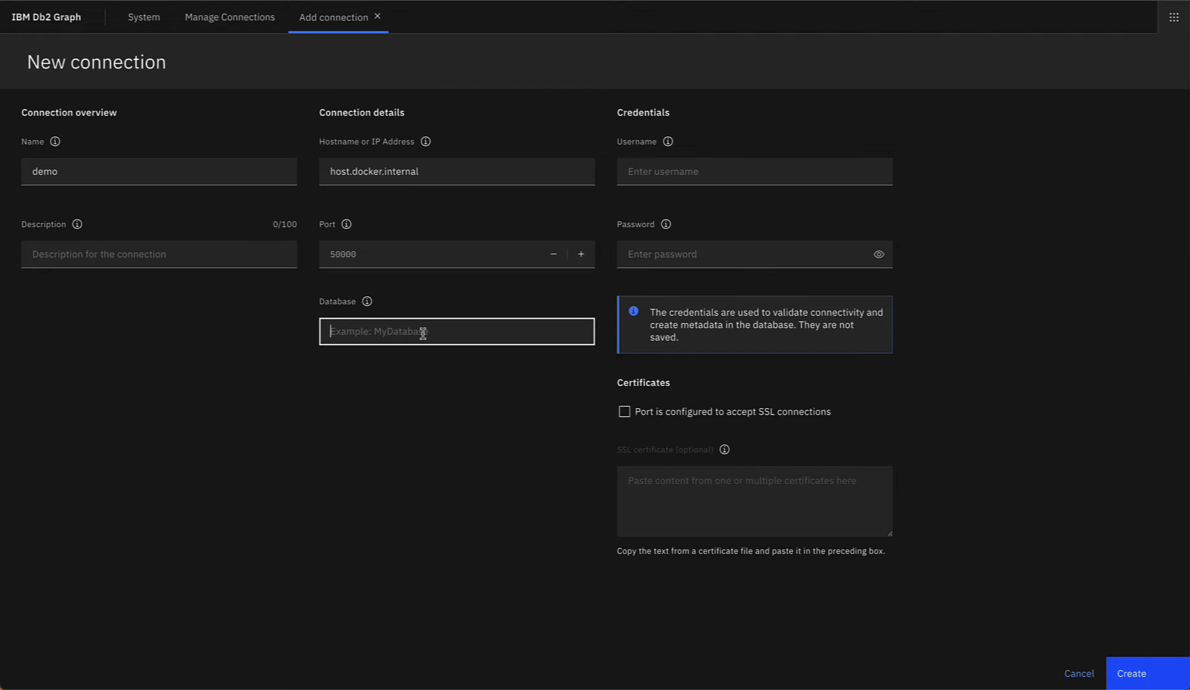
pyautogui.write('ALTDB')
# Step: Enter username db2inst1 and the account password, then create the connection
pyautogui.click(715, 176)
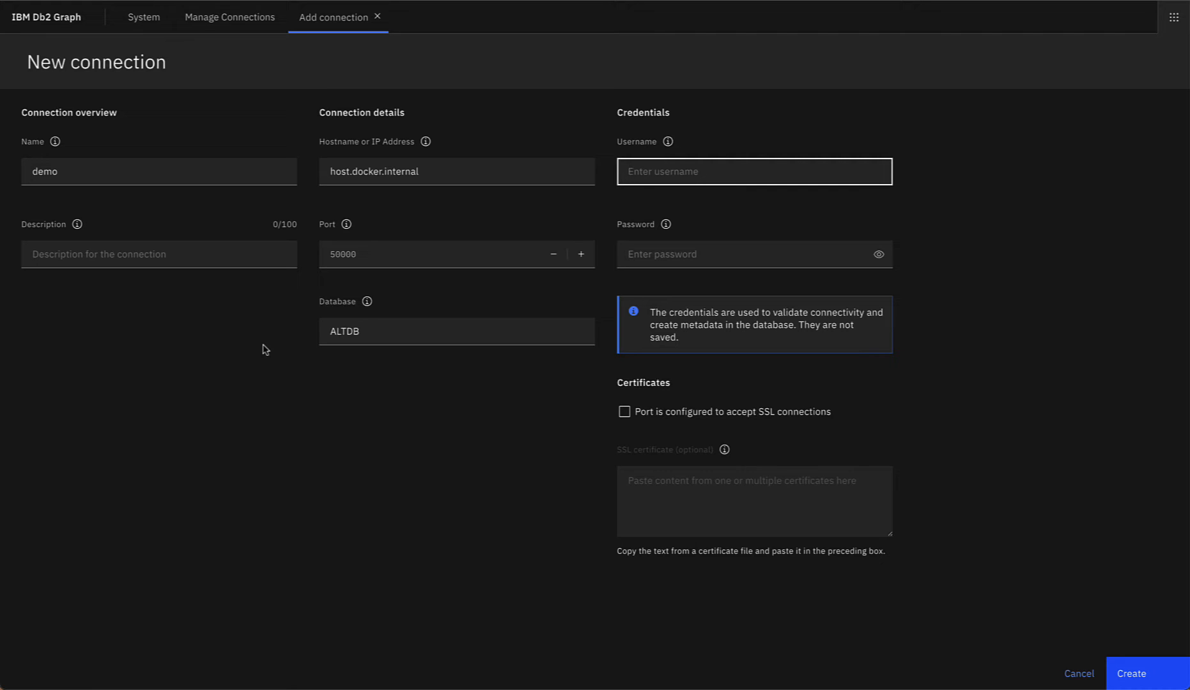
pyautogui.write('db2inst1')
pyautogui.press('Tab')
pyautogui.press('Tab')
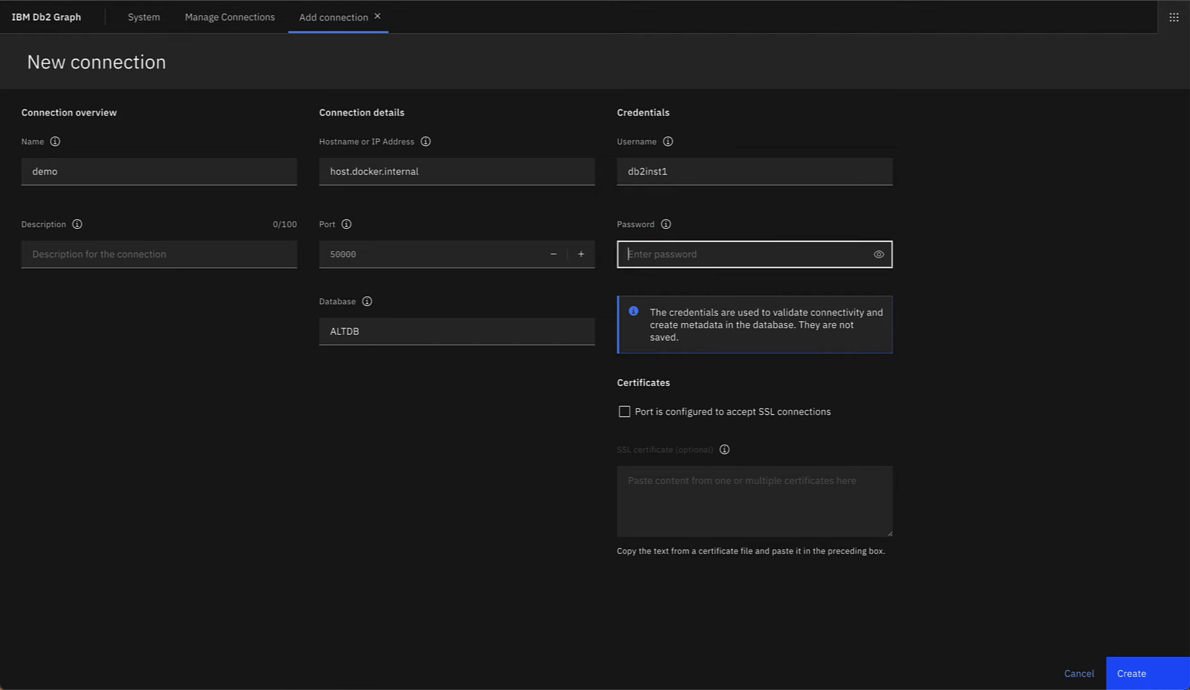
pyautogui.write('passw')
pyautogui.click(1128, 682)
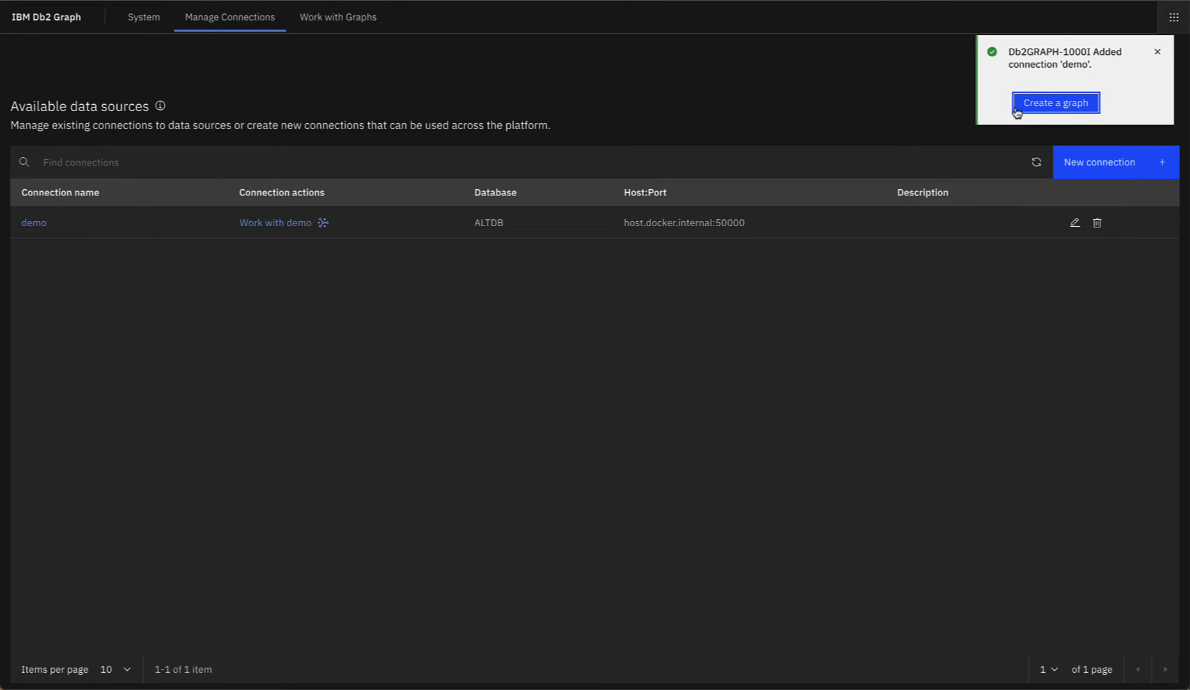
# Step: Open the Add a graph dialog for the demo connection from the success toast
pyautogui.click(1072, 106)
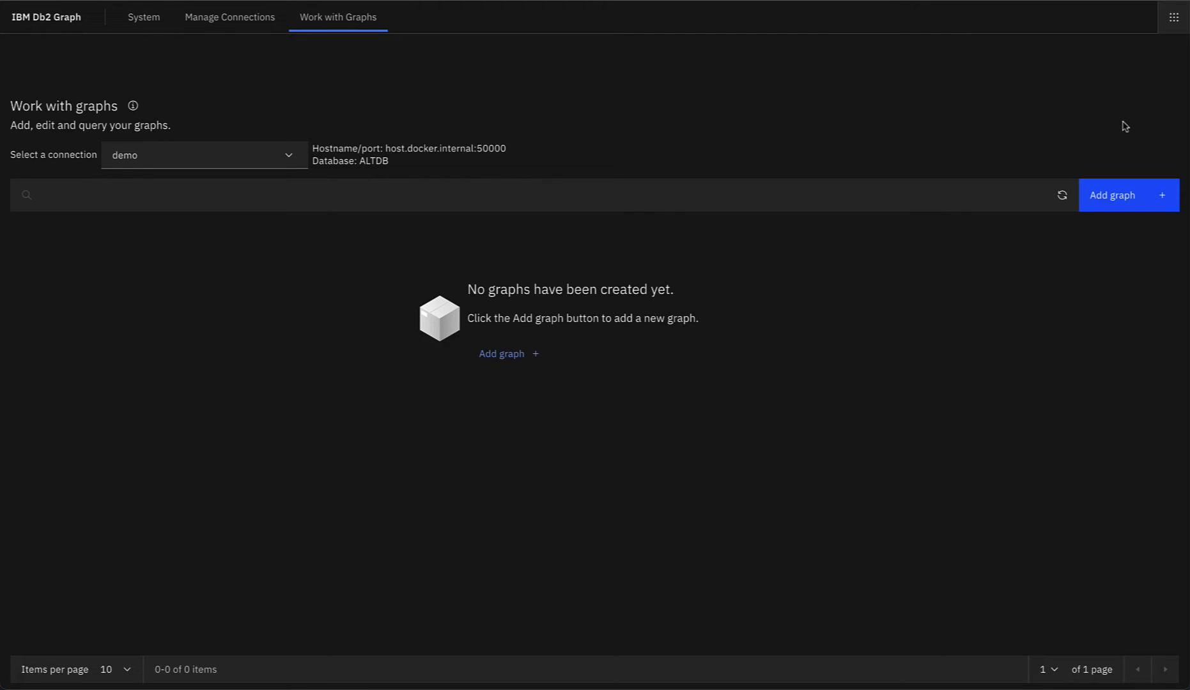
pyautogui.click(1112, 194)
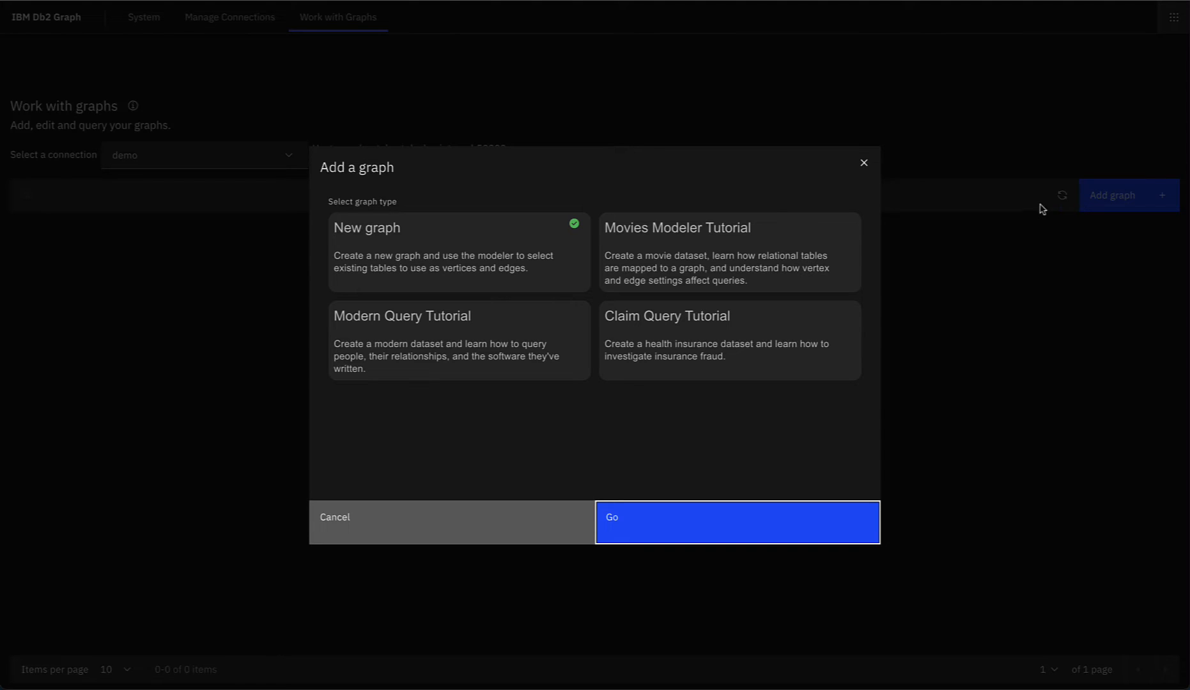
# Step: Create graph movies in schema movies from the Movies Modeler Tutorial type
pyautogui.click(761, 267)
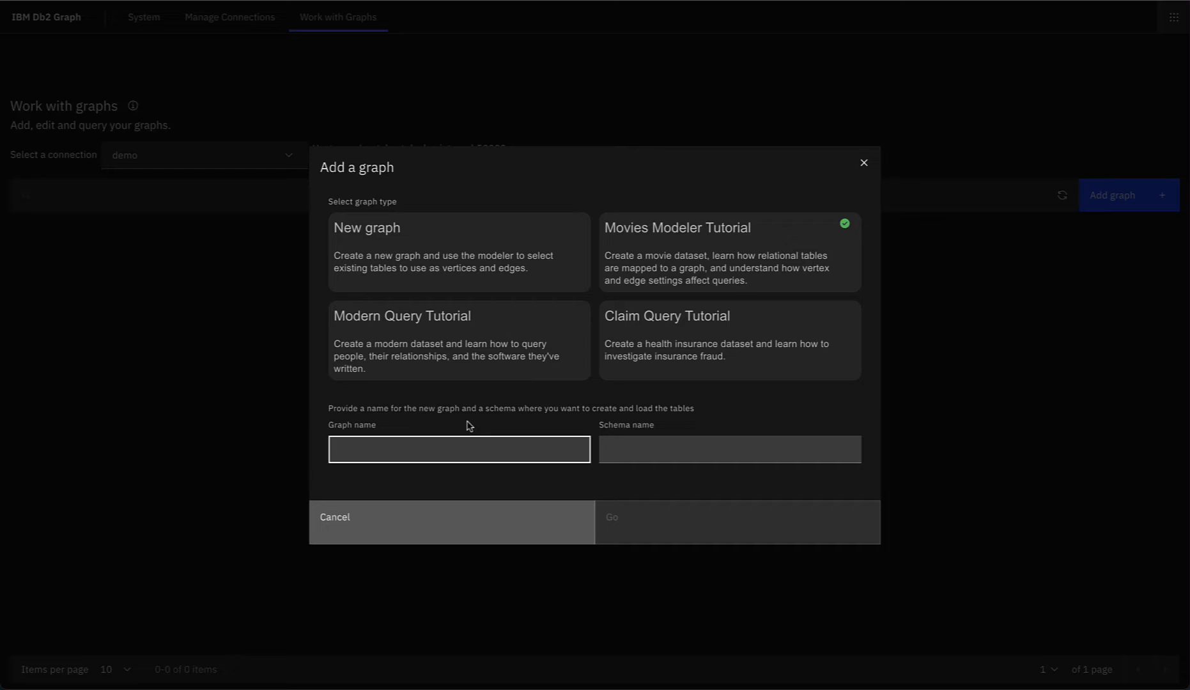
pyautogui.write('movies')
pyautogui.press('Tab')
pyautogui.write('movies')
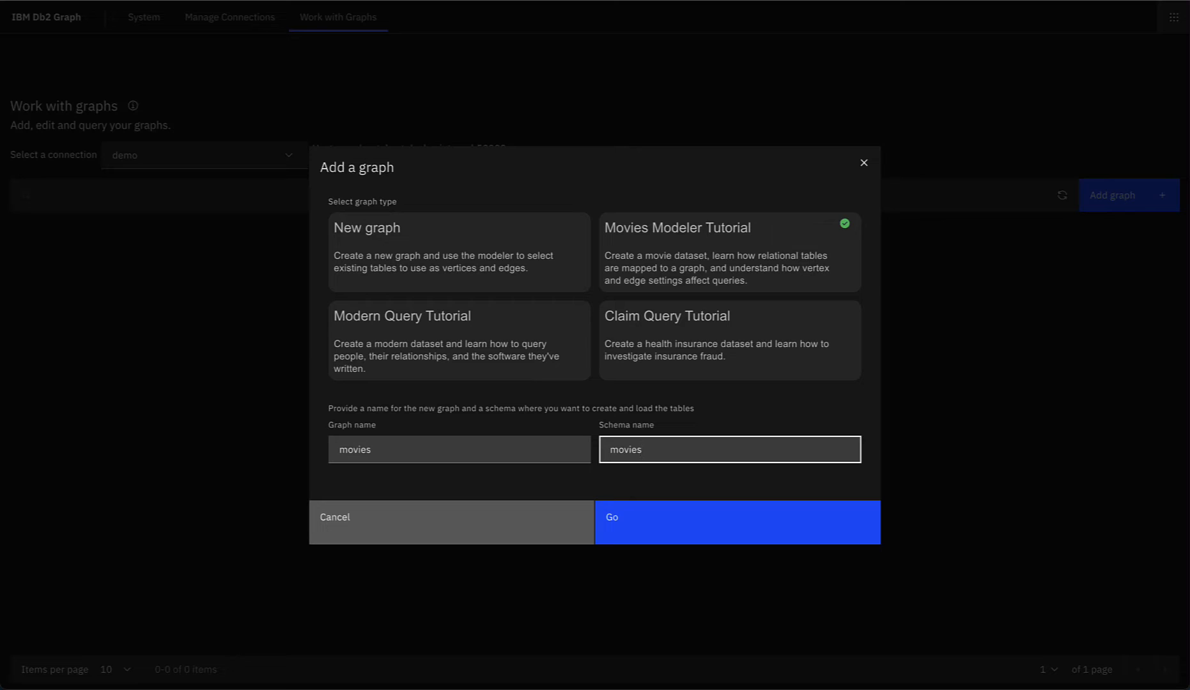
pyautogui.click(643, 528)
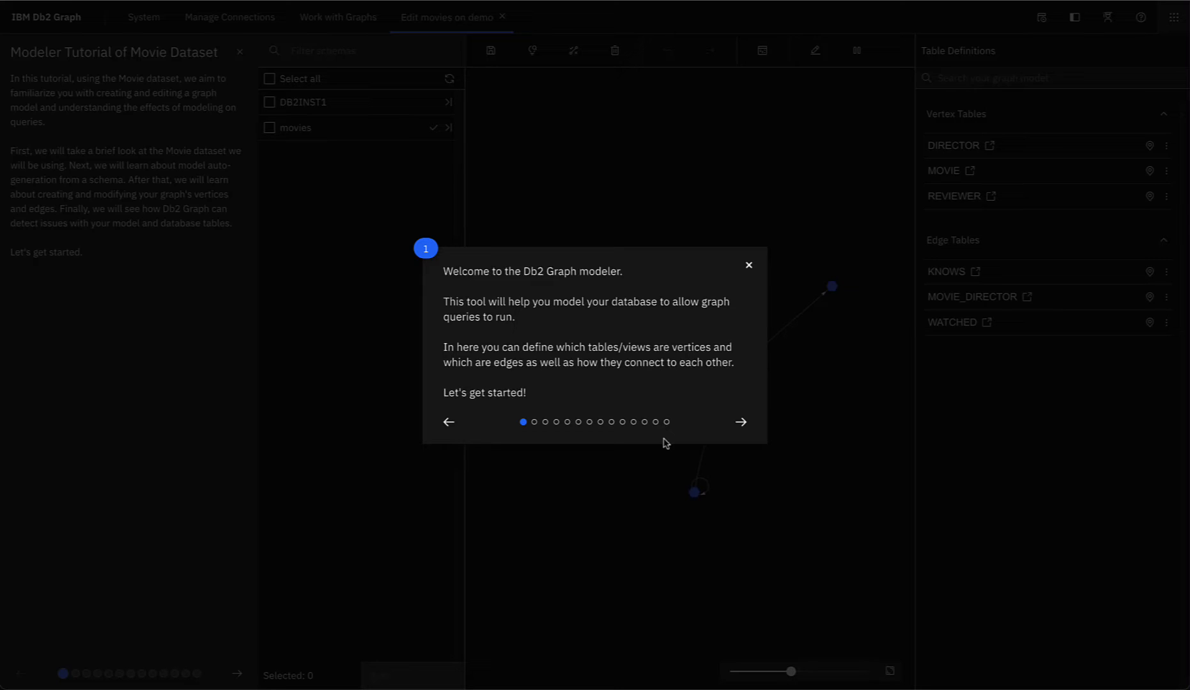
# Step: Dismiss the welcome tour and tutorial slides, then browse the movies schema tables and back
pyautogui.click(749, 266)
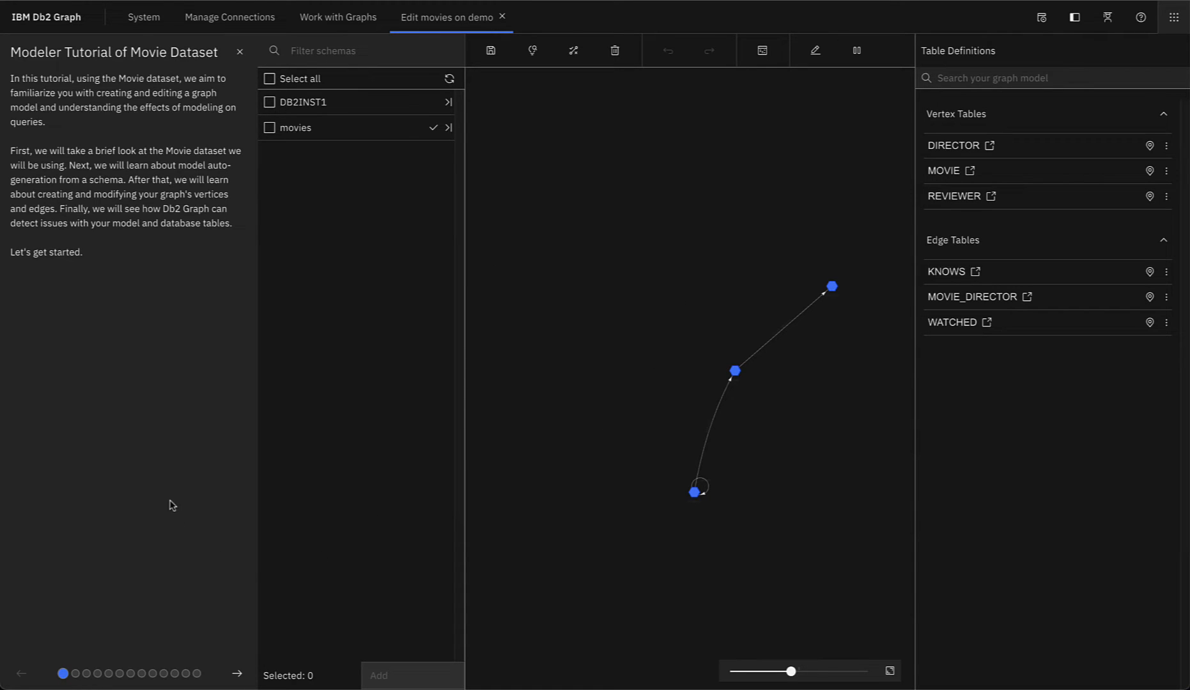
pyautogui.click(237, 675)
pyautogui.click(237, 675)
pyautogui.click(237, 676)
pyautogui.click(237, 676)
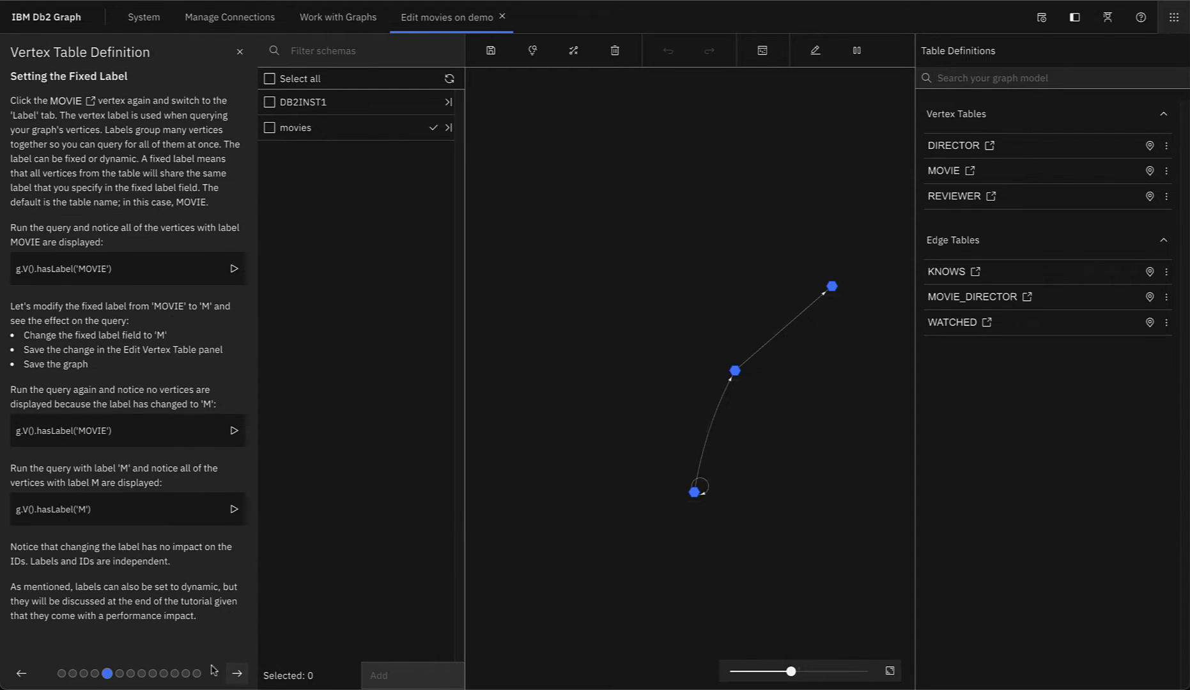
pyautogui.click(23, 673)
pyautogui.click(23, 673)
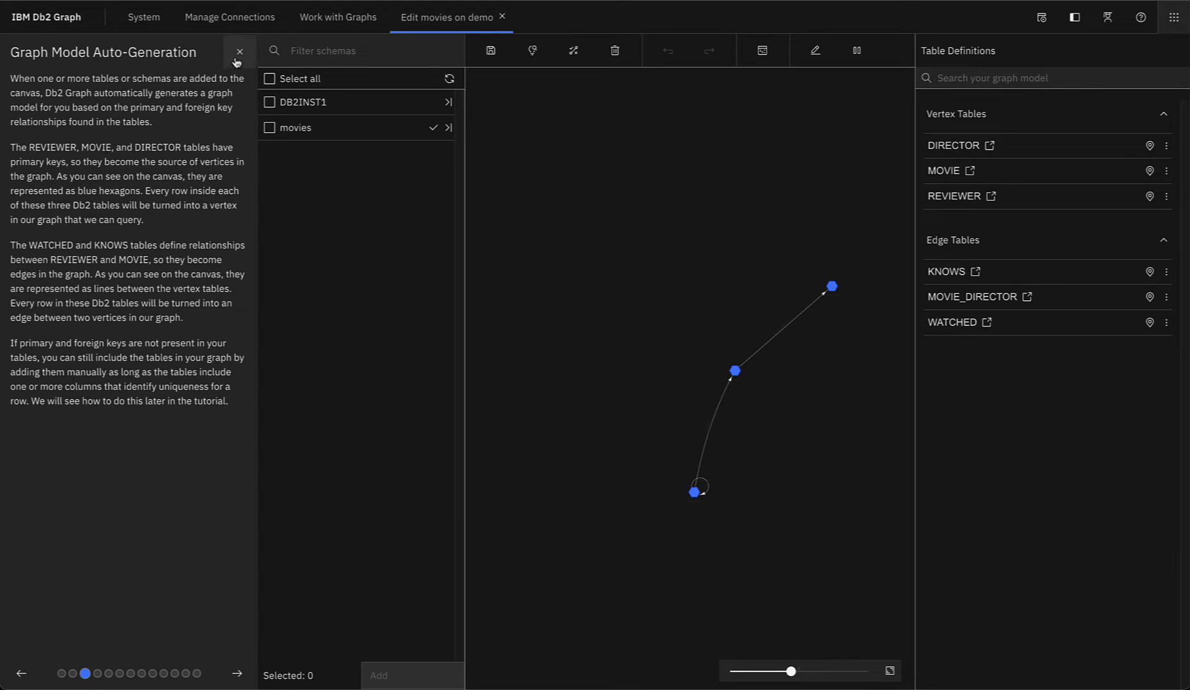
pyautogui.click(238, 53)
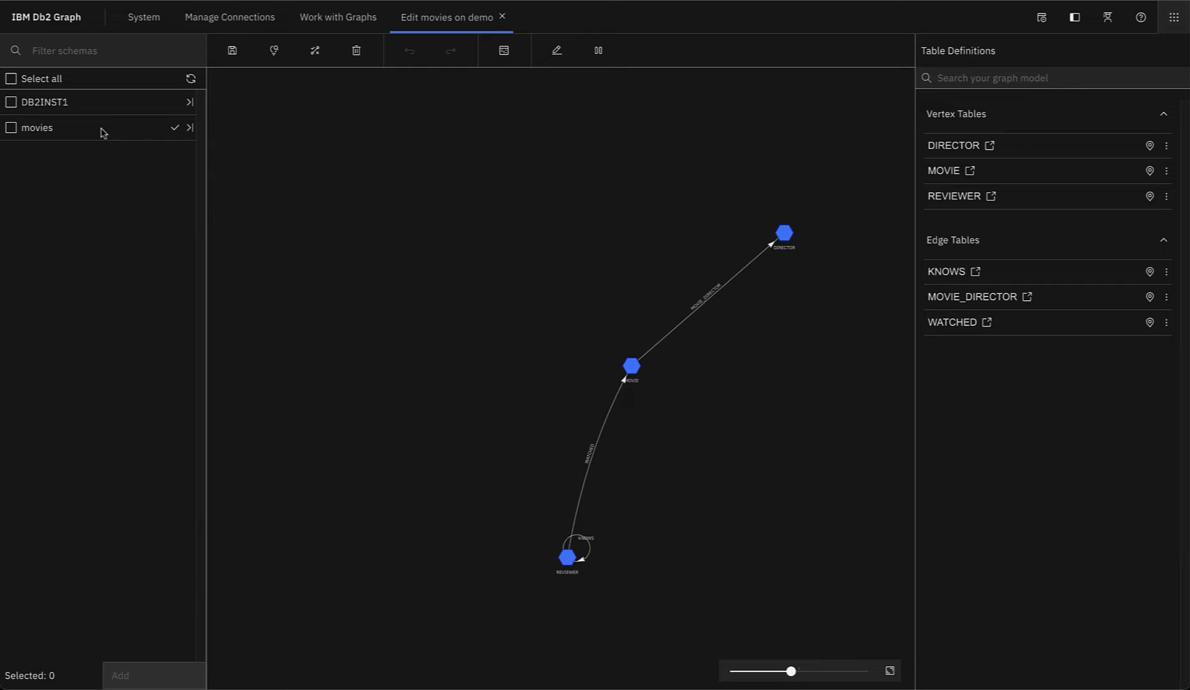
pyautogui.click(189, 127)
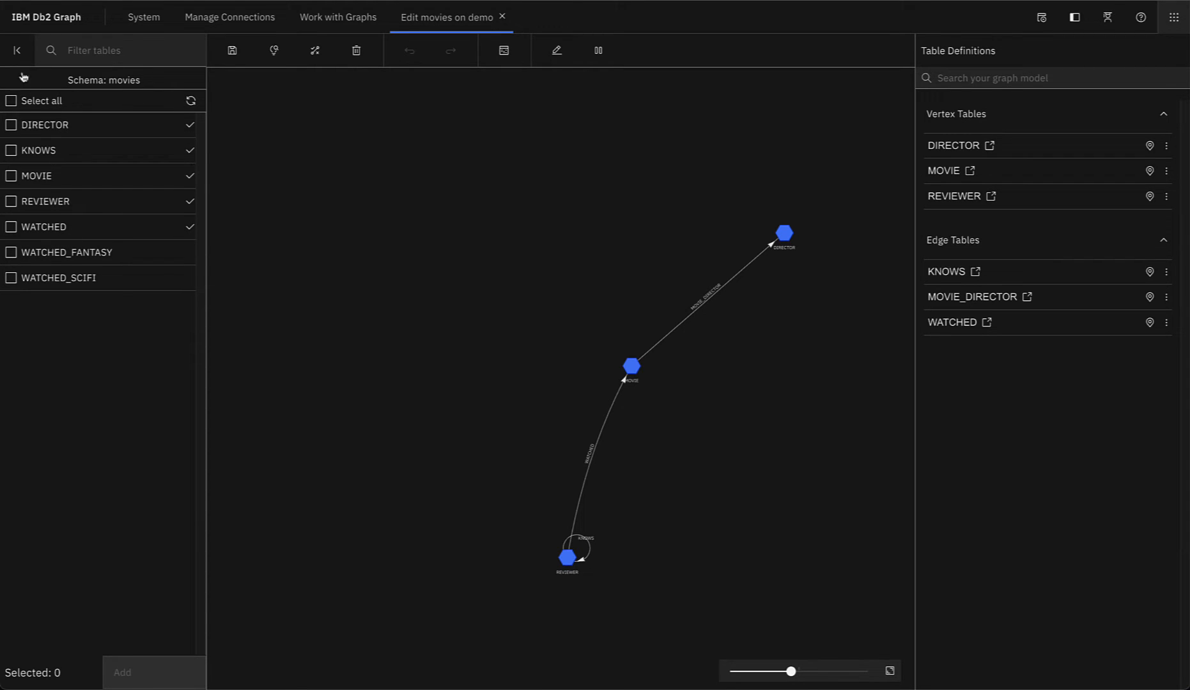
pyautogui.click(17, 50)
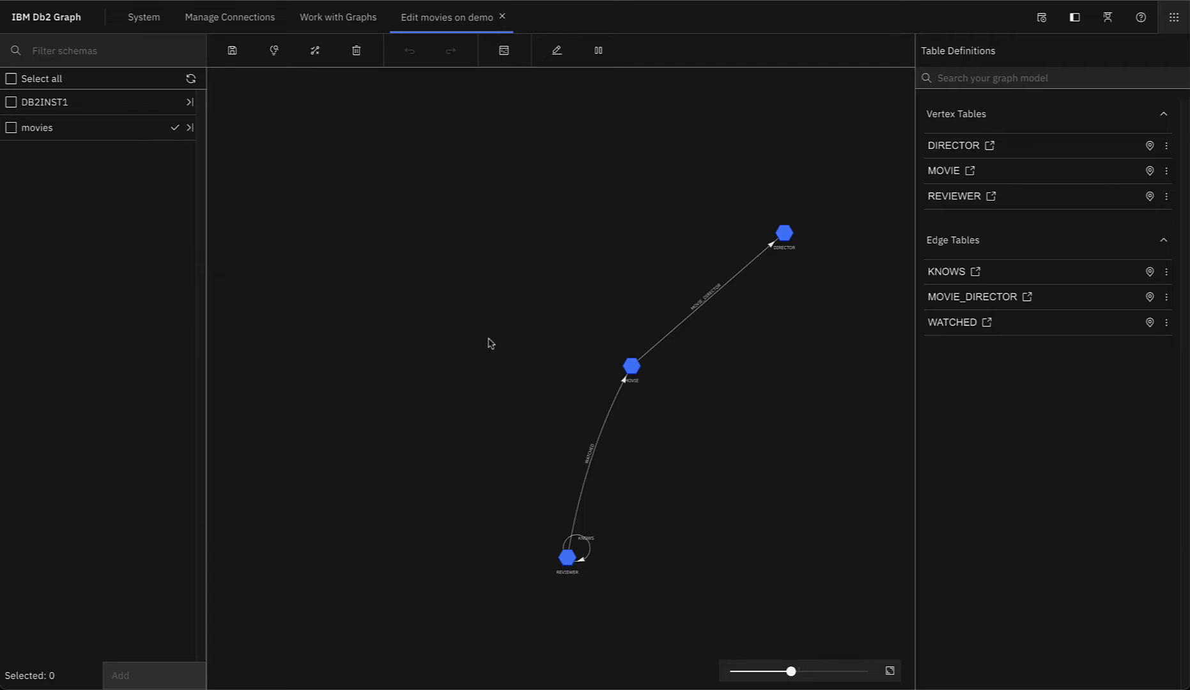
# Step: Zoom in, locate the MOVIE vertex, and open its movies.MOVIE table for editing
pyautogui.scroll(3, 499, 383)
pyautogui.scroll(1, 473, 343)
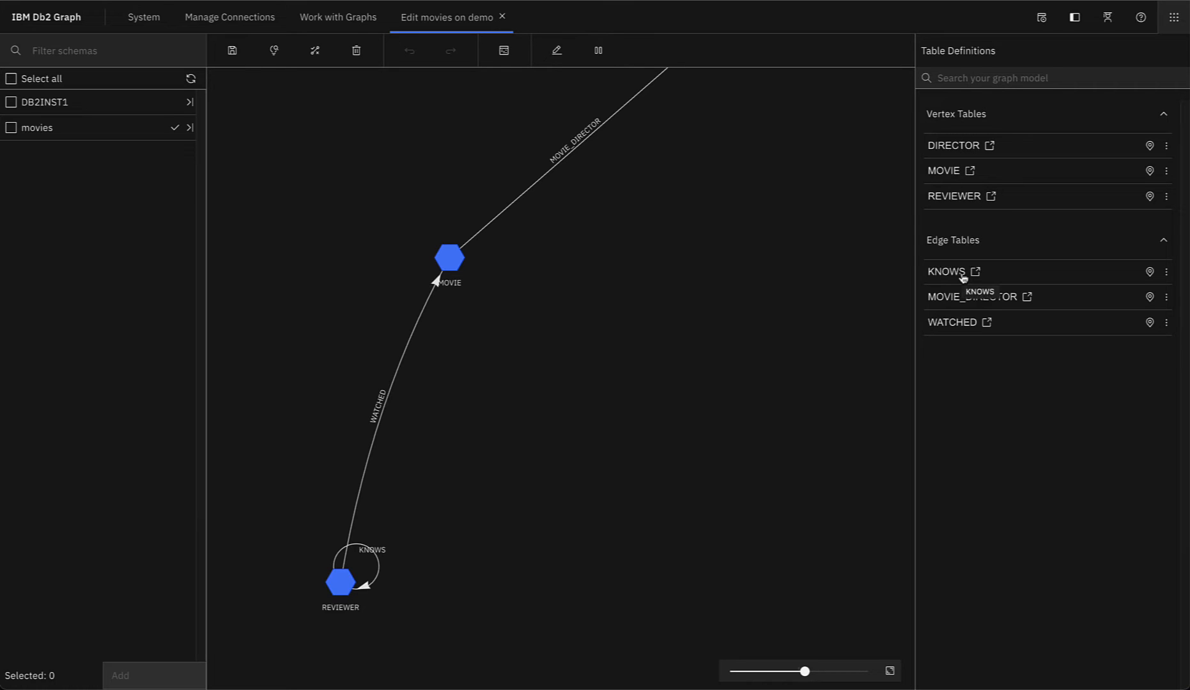
pyautogui.click(1149, 171)
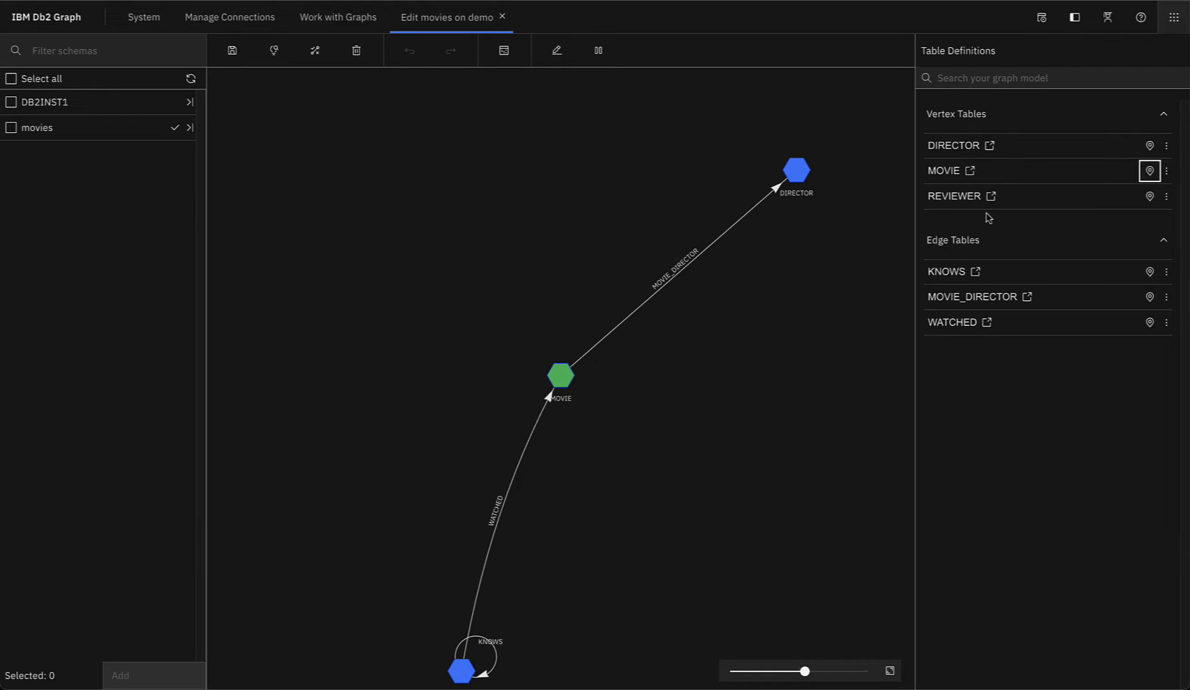
pyautogui.click(951, 171)
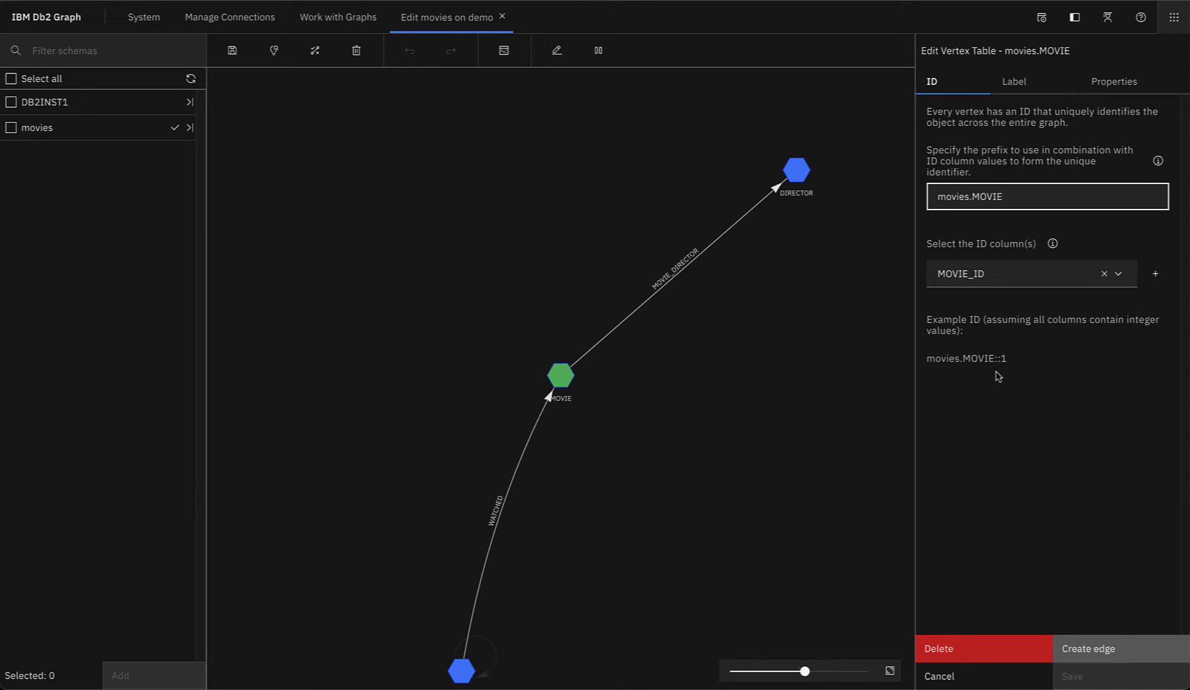
# Step: Try labelling MOVIE vertices dynamically by the NAME column, then revert to a fixed label
pyautogui.click(1034, 87)
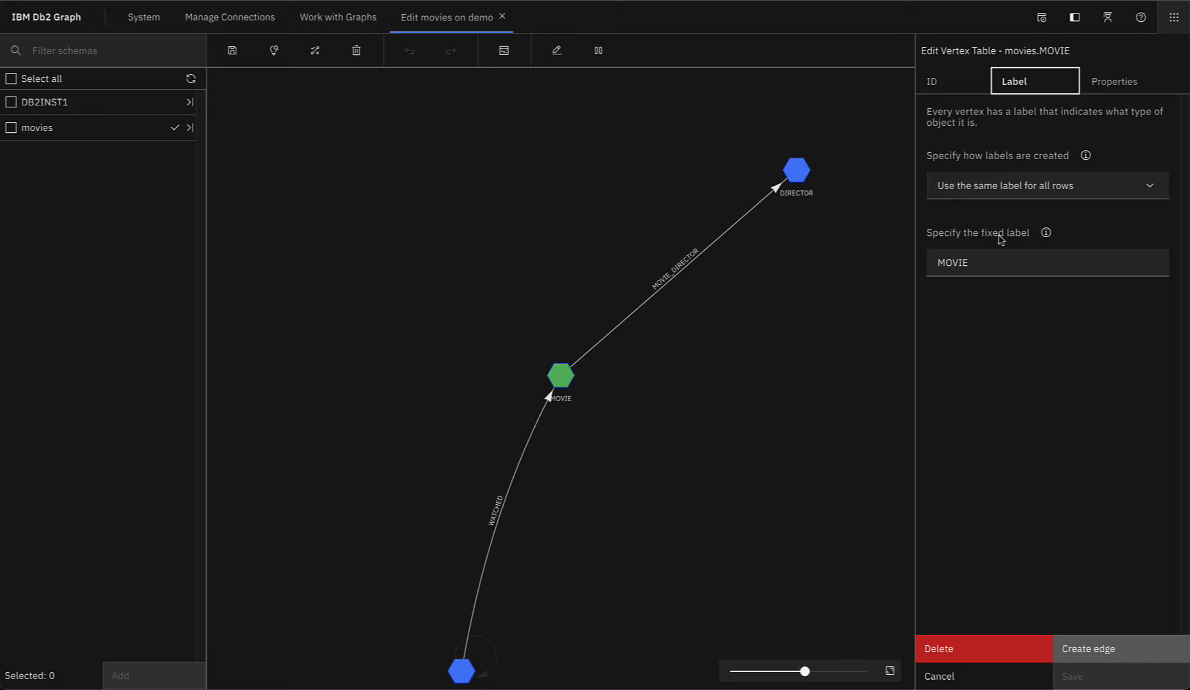
pyautogui.click(1026, 197)
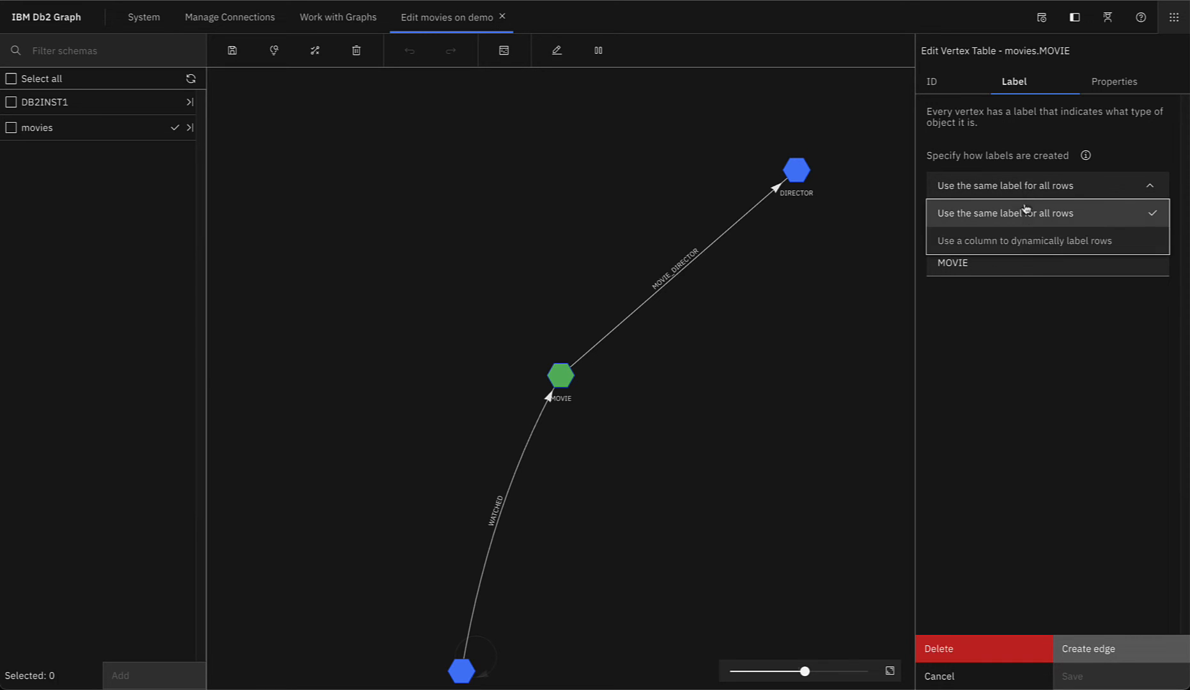
pyautogui.click(1030, 246)
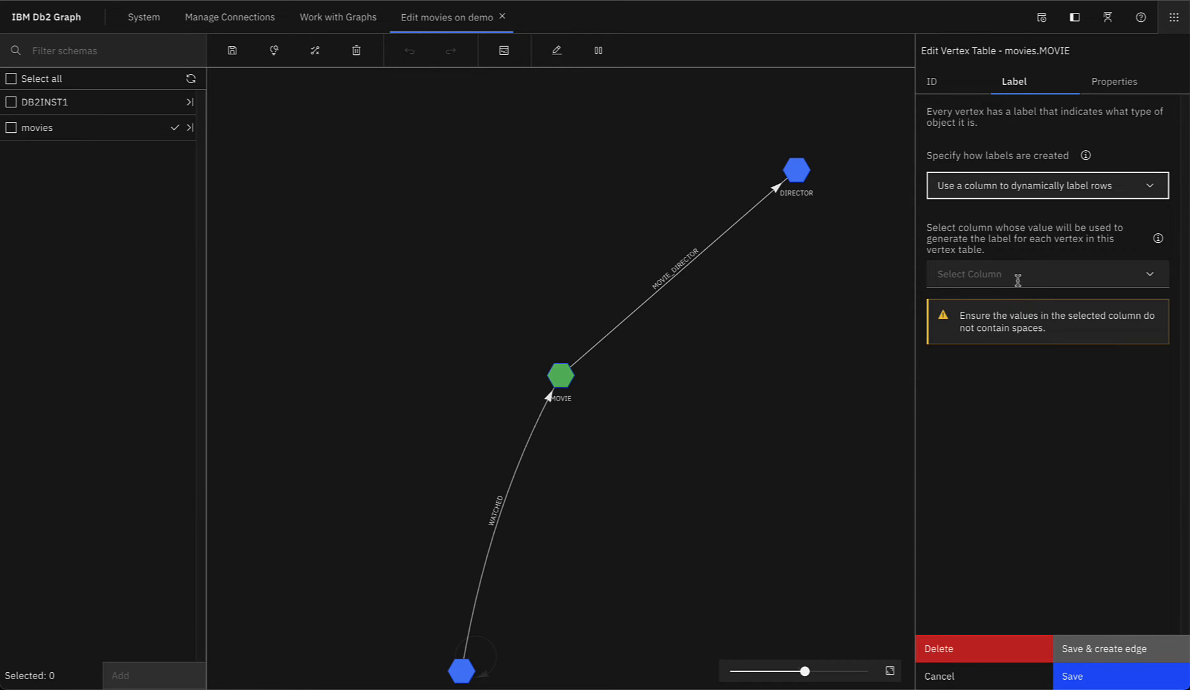
pyautogui.click(1018, 280)
pyautogui.click(971, 387)
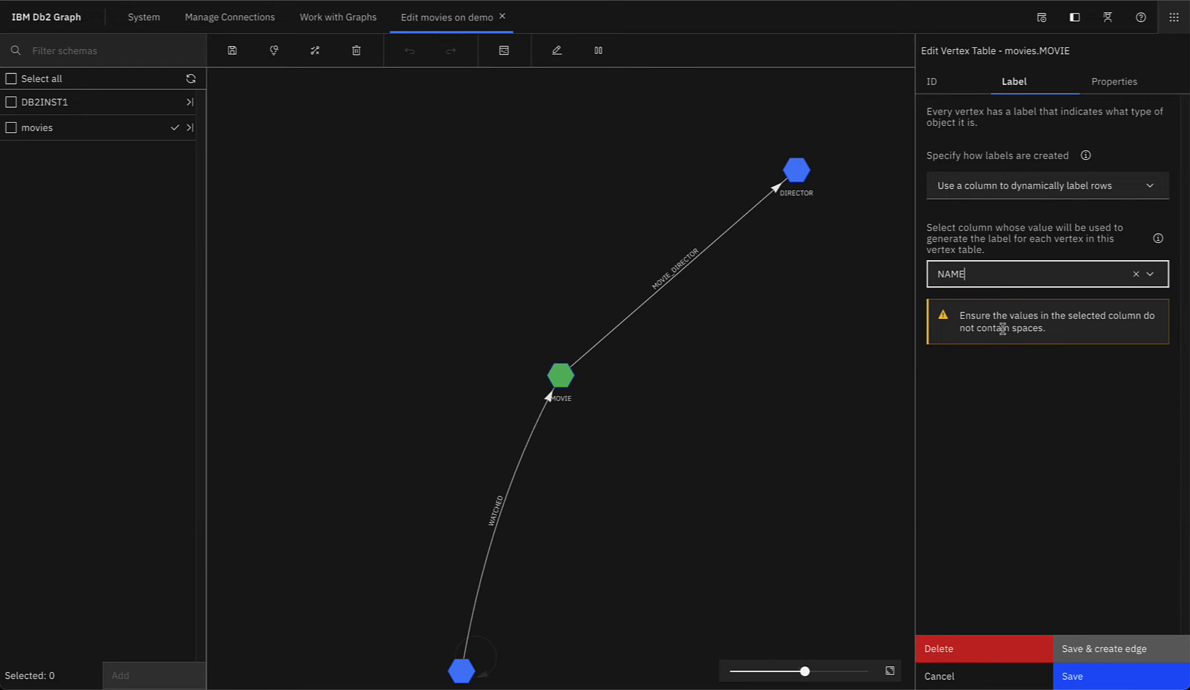
pyautogui.click(1007, 195)
pyautogui.click(1001, 214)
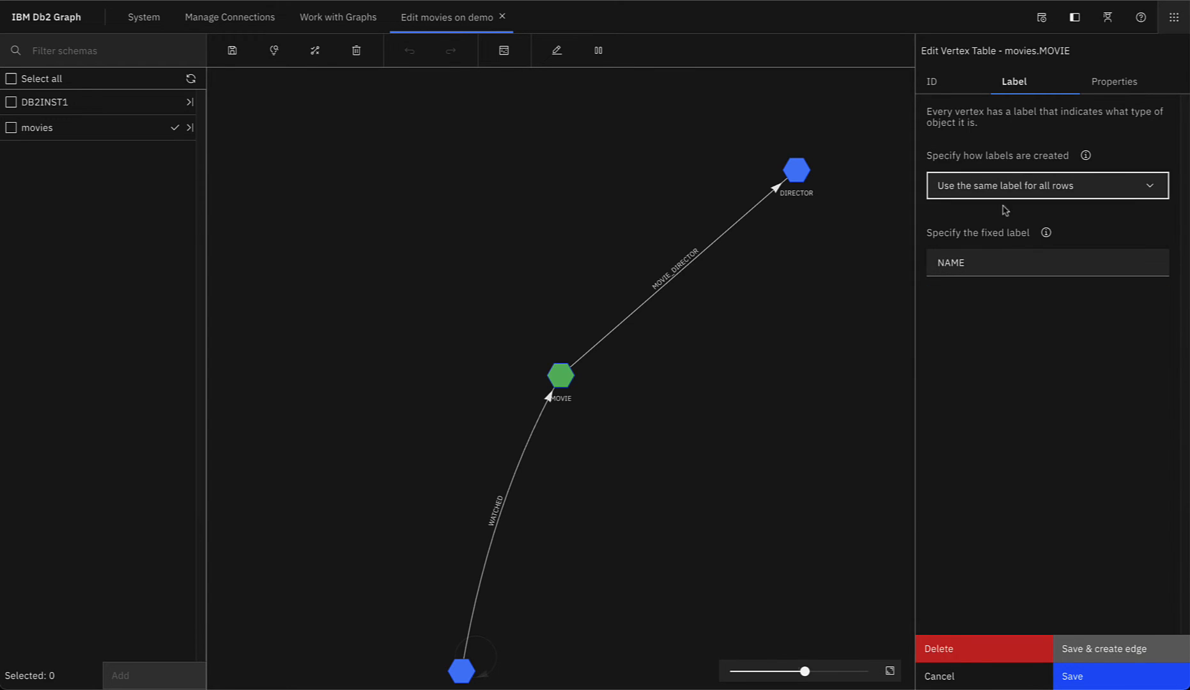
# Step: Switch property columns to specific and back to all columns, then cancel the edits
pyautogui.click(1107, 89)
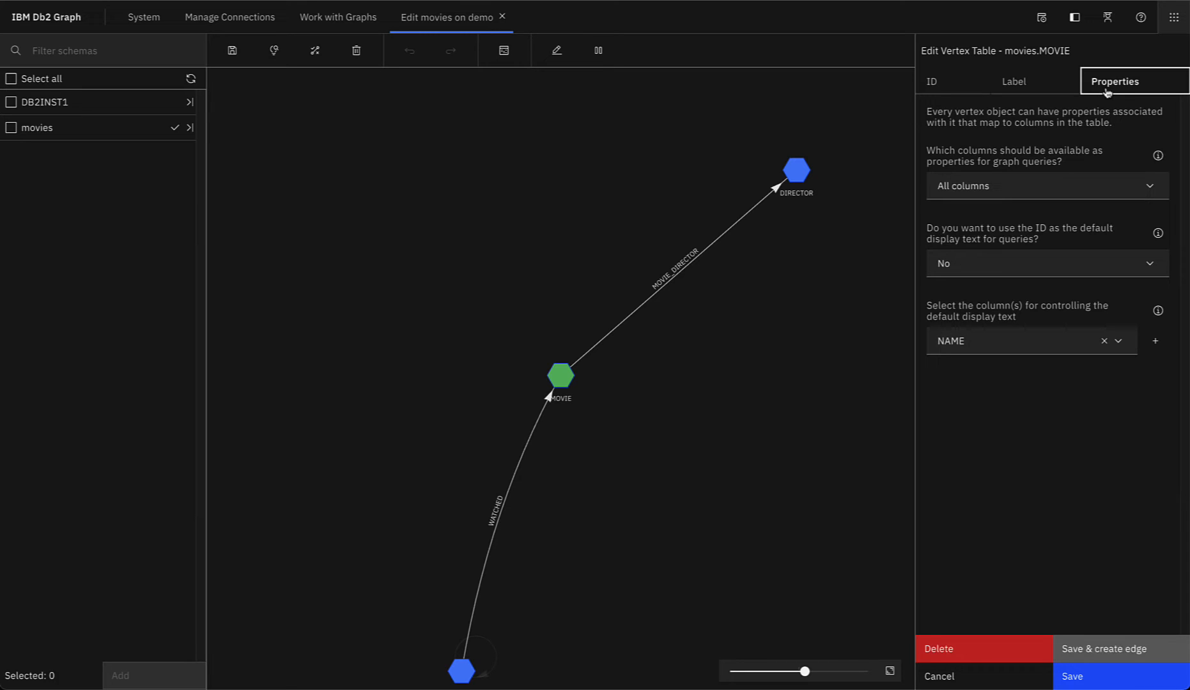
pyautogui.click(1019, 187)
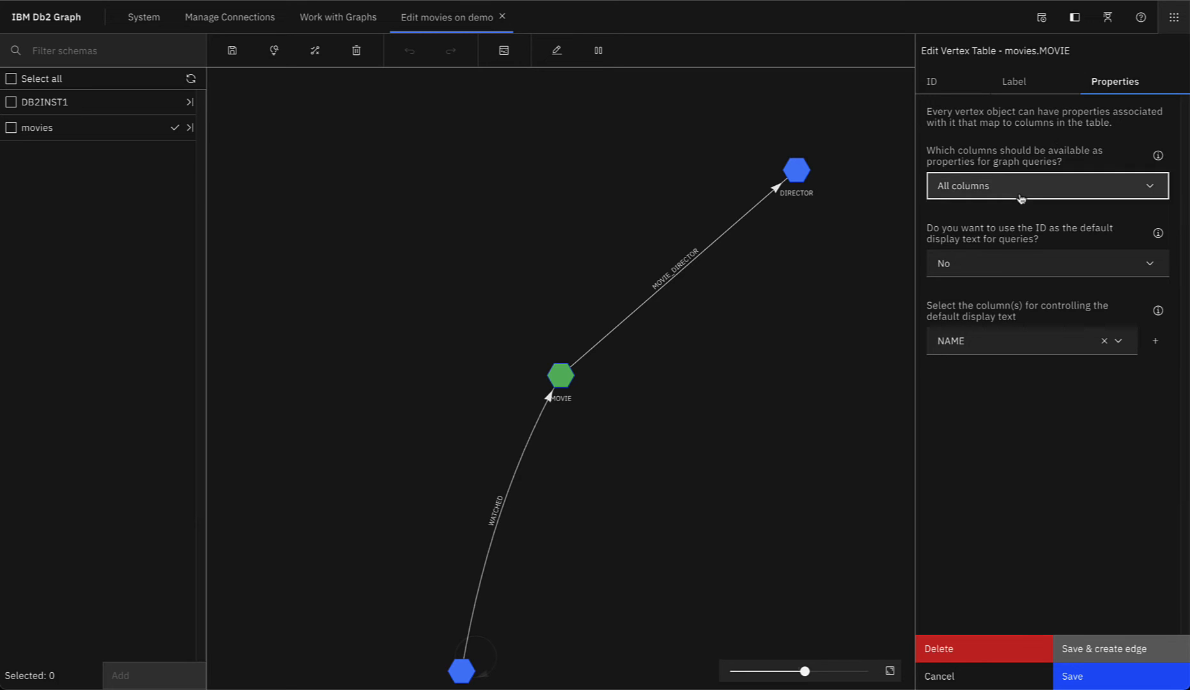
pyautogui.click(1016, 244)
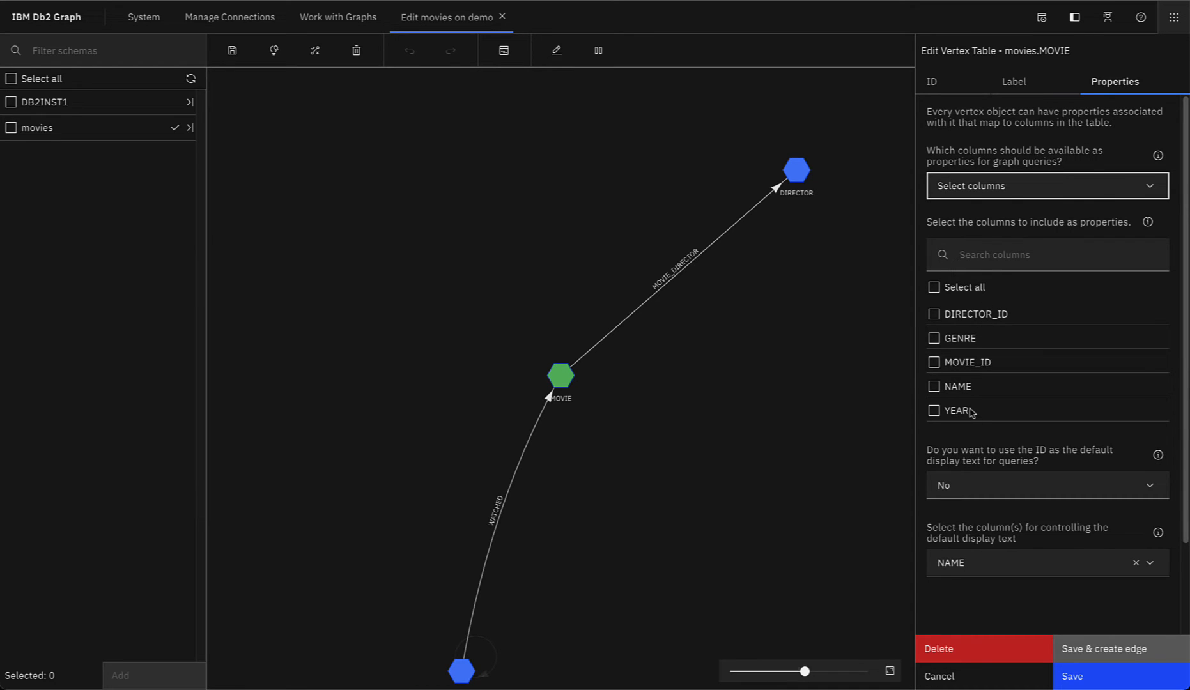
pyautogui.click(990, 184)
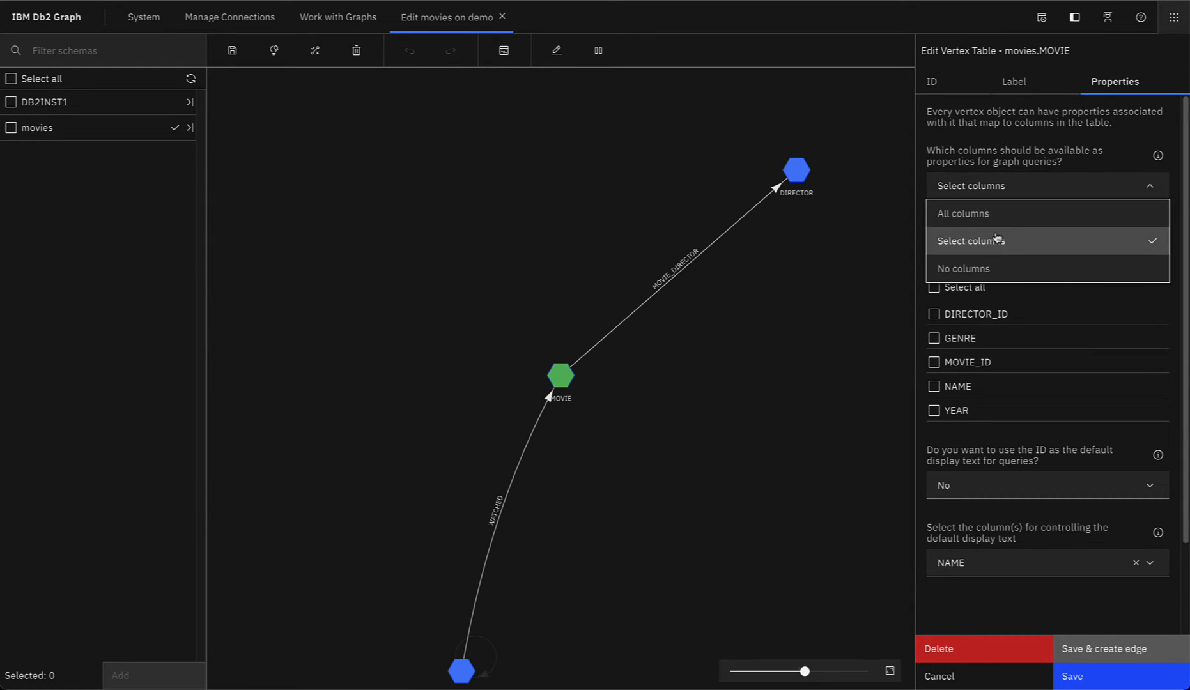
pyautogui.click(1000, 217)
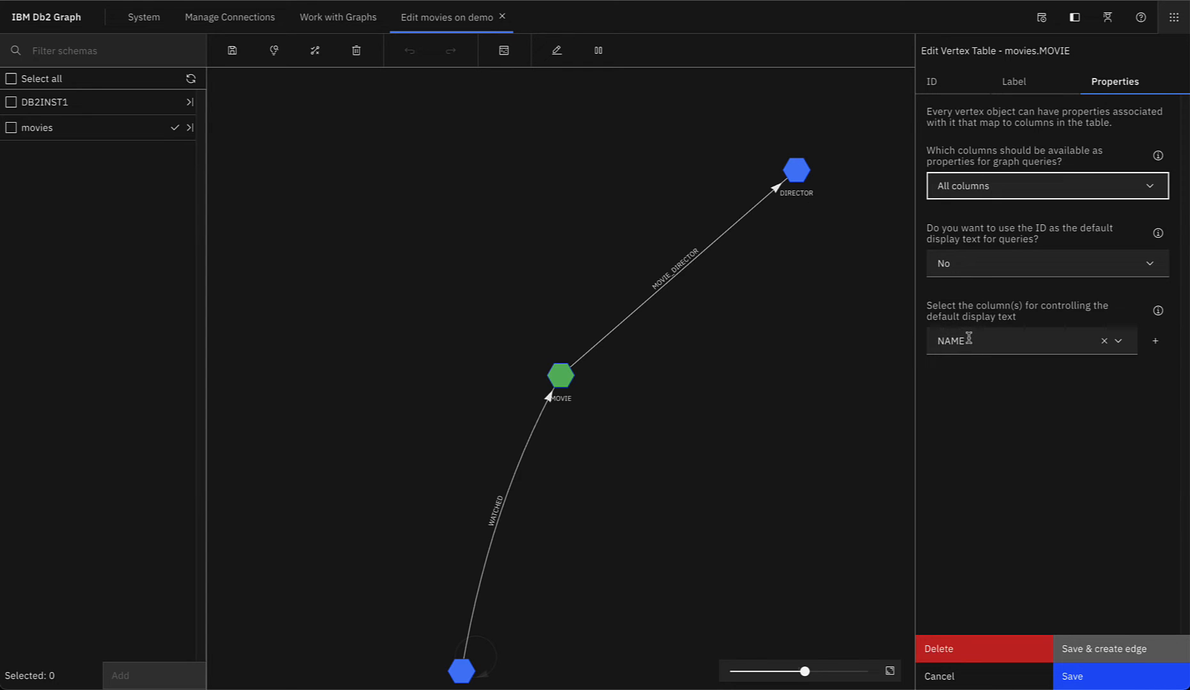
pyautogui.click(974, 681)
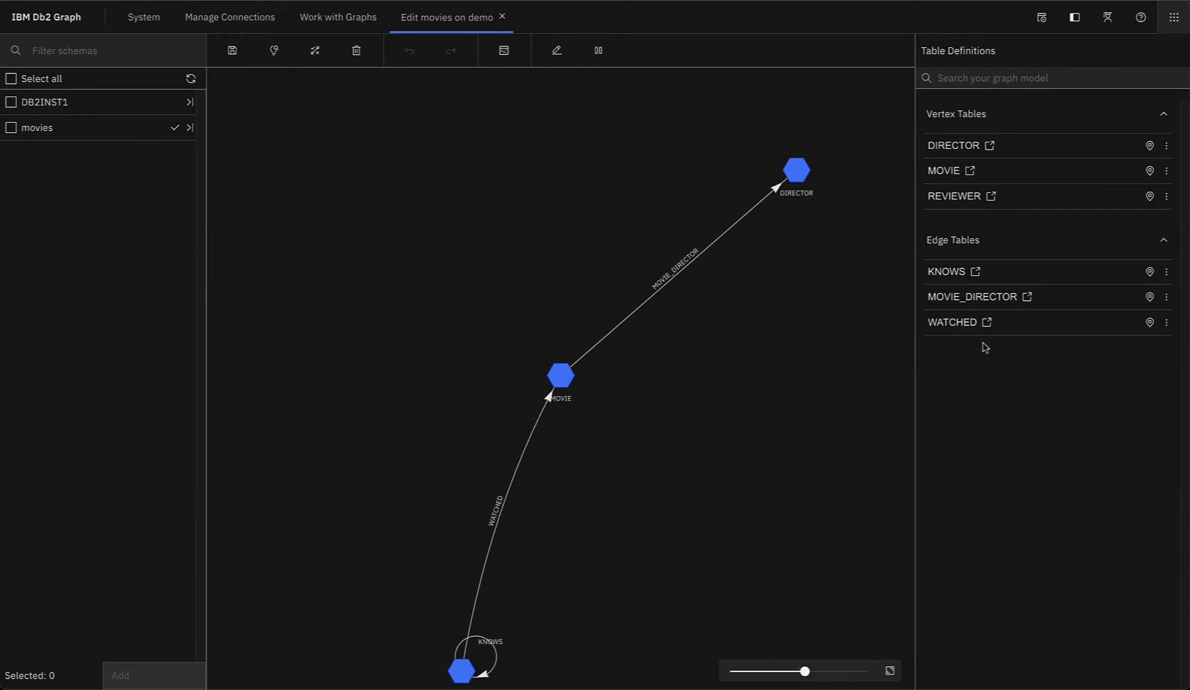
pyautogui.click(960, 276)
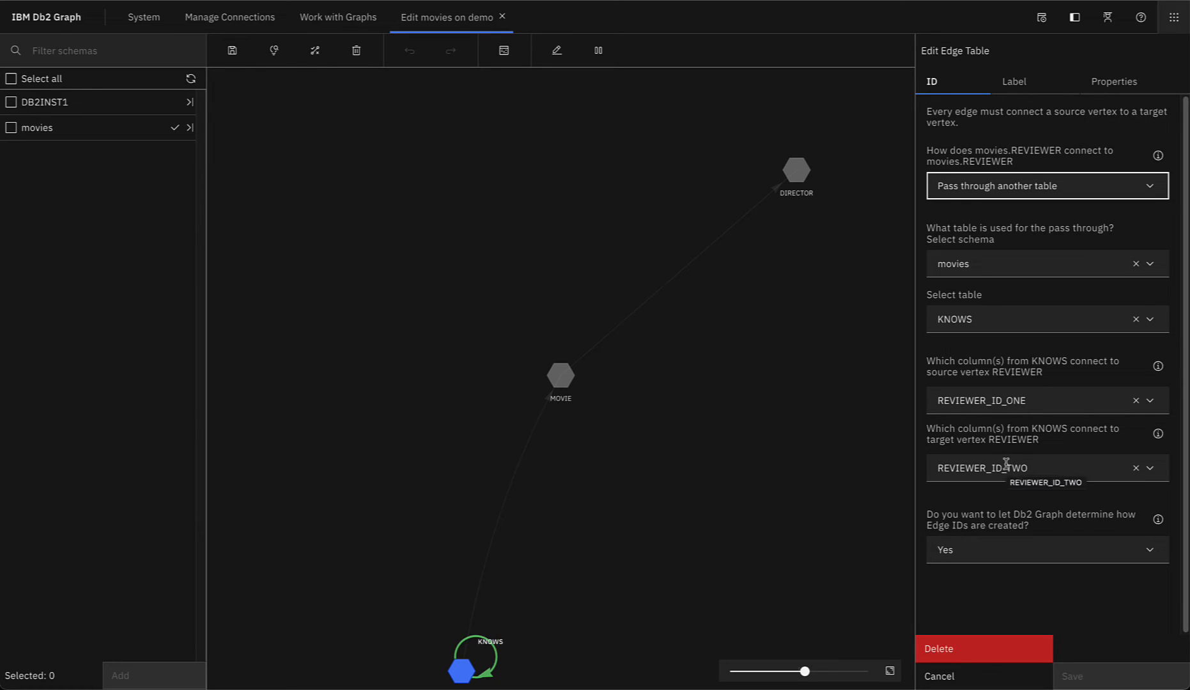
pyautogui.click(1027, 88)
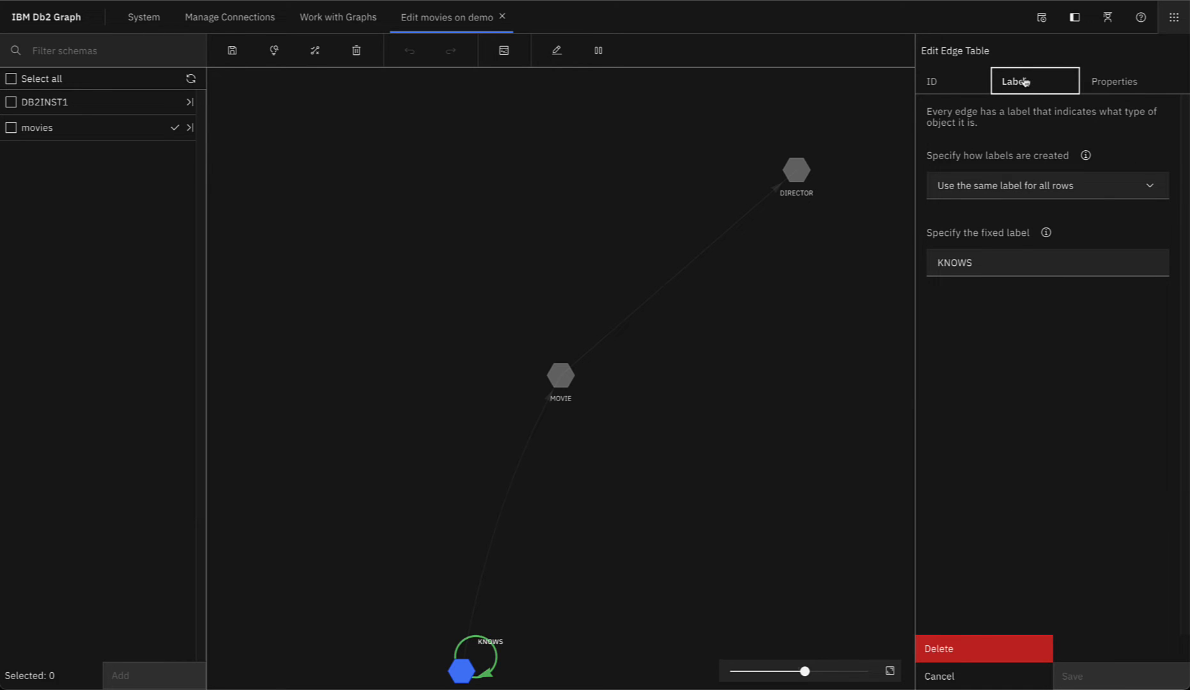
pyautogui.click(1098, 89)
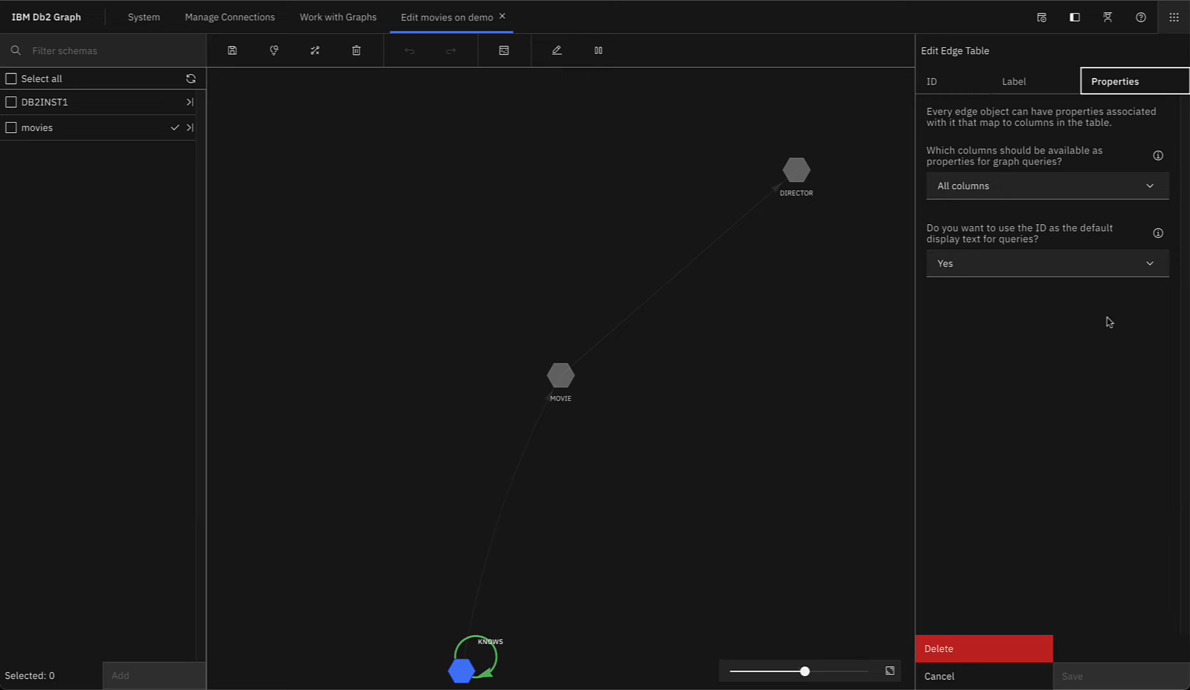
pyautogui.click(938, 679)
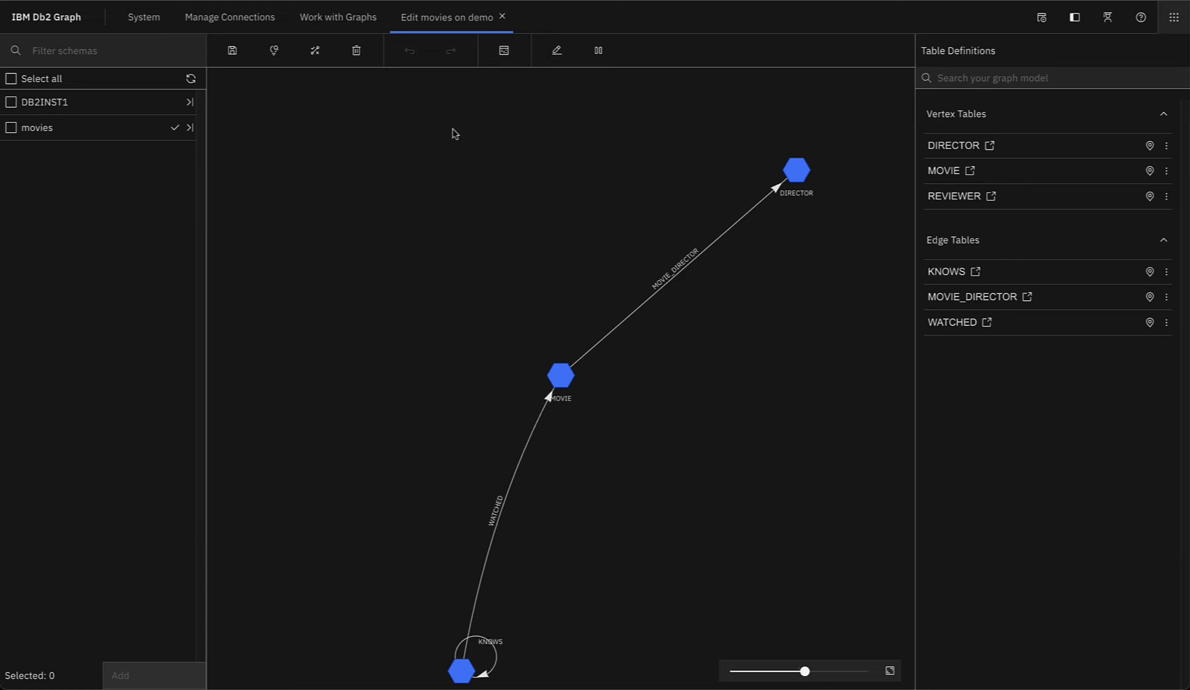
# Step: In table view, show MOVIE's edge tables MOVIE_DIRECTOR and WATCHED, then open the query editor
pyautogui.click(503, 50)
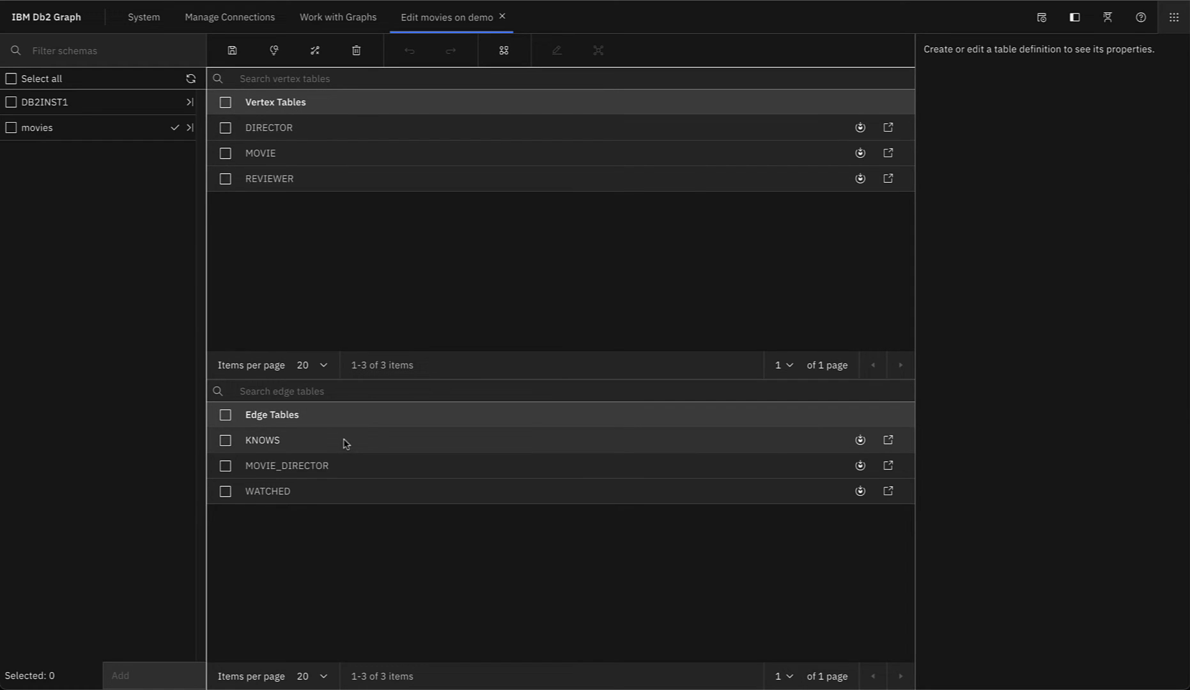
pyautogui.click(860, 157)
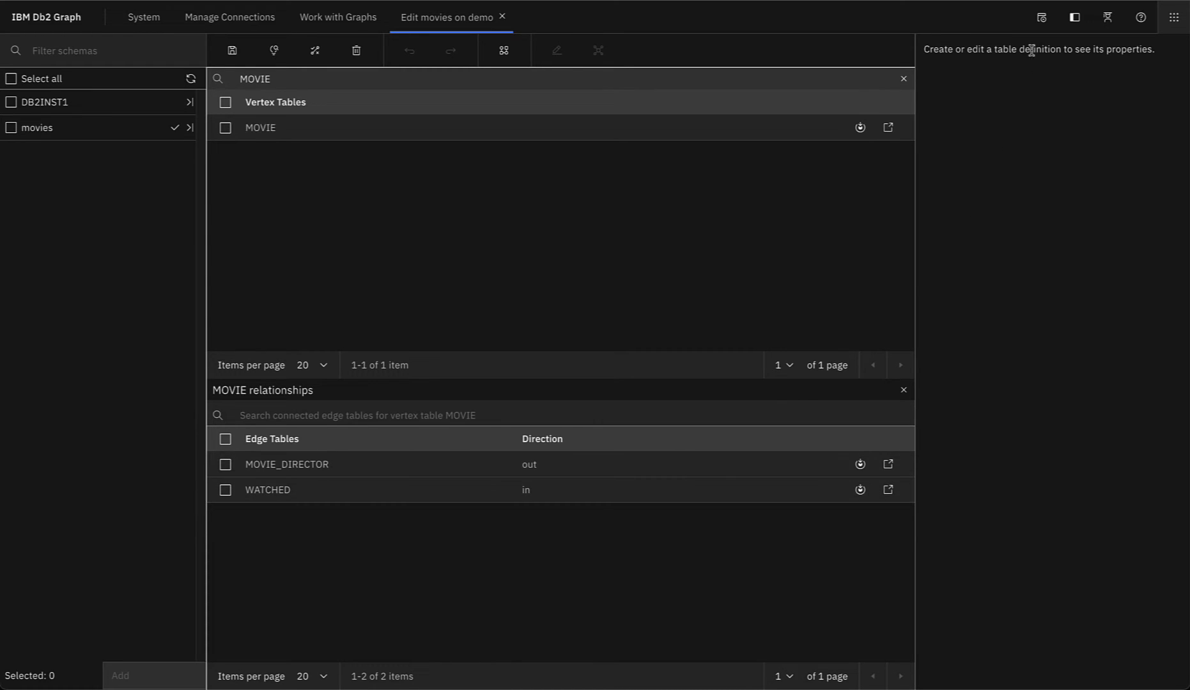
pyautogui.click(1042, 19)
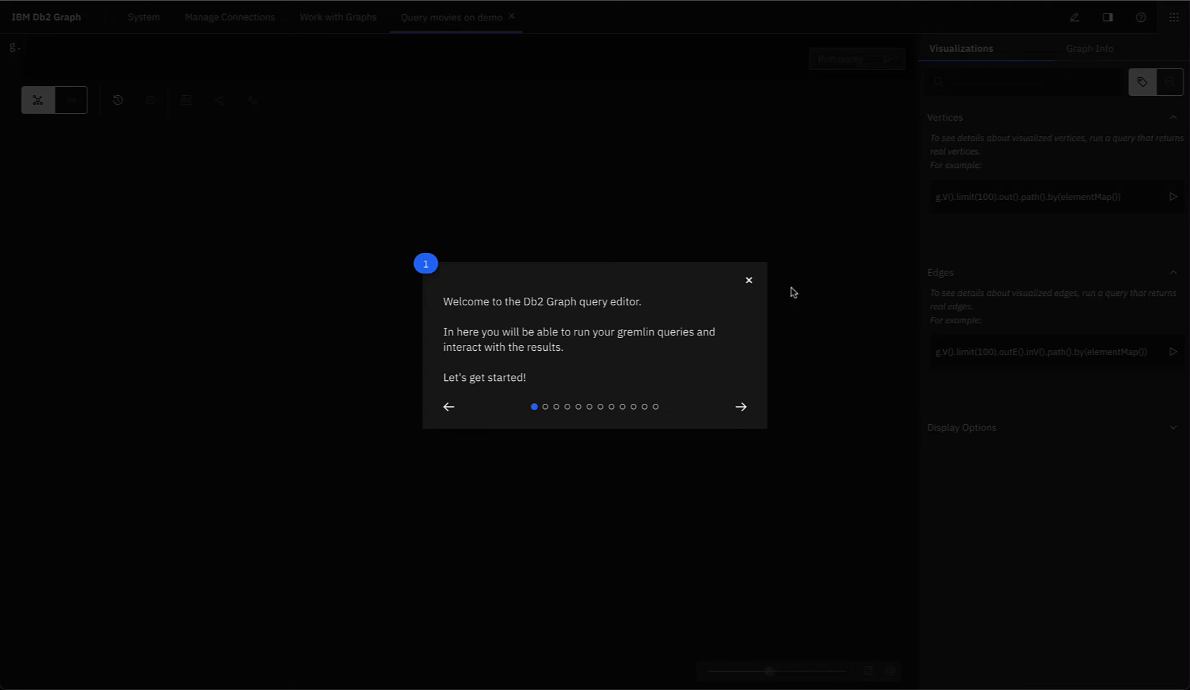
# Step: Dismiss the tour and type the partial query g.V().hasLabel('MO') in the editor
pyautogui.click(749, 282)
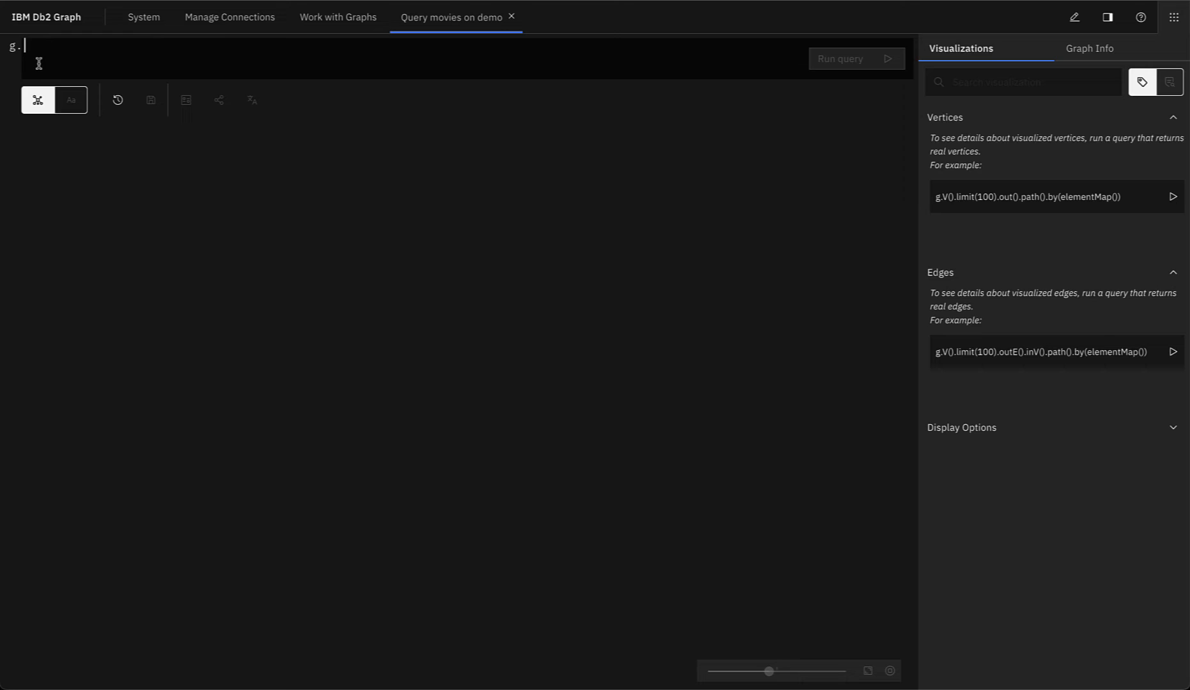
pyautogui.write('V()')
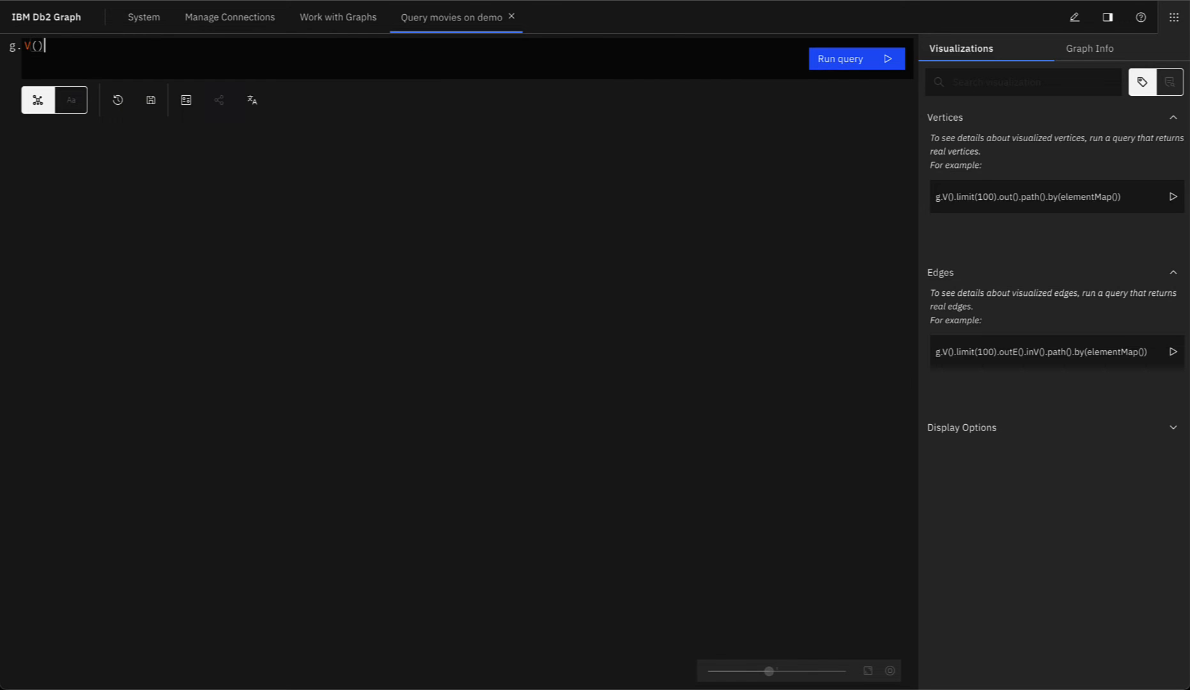
pyautogui.write('.hasL')
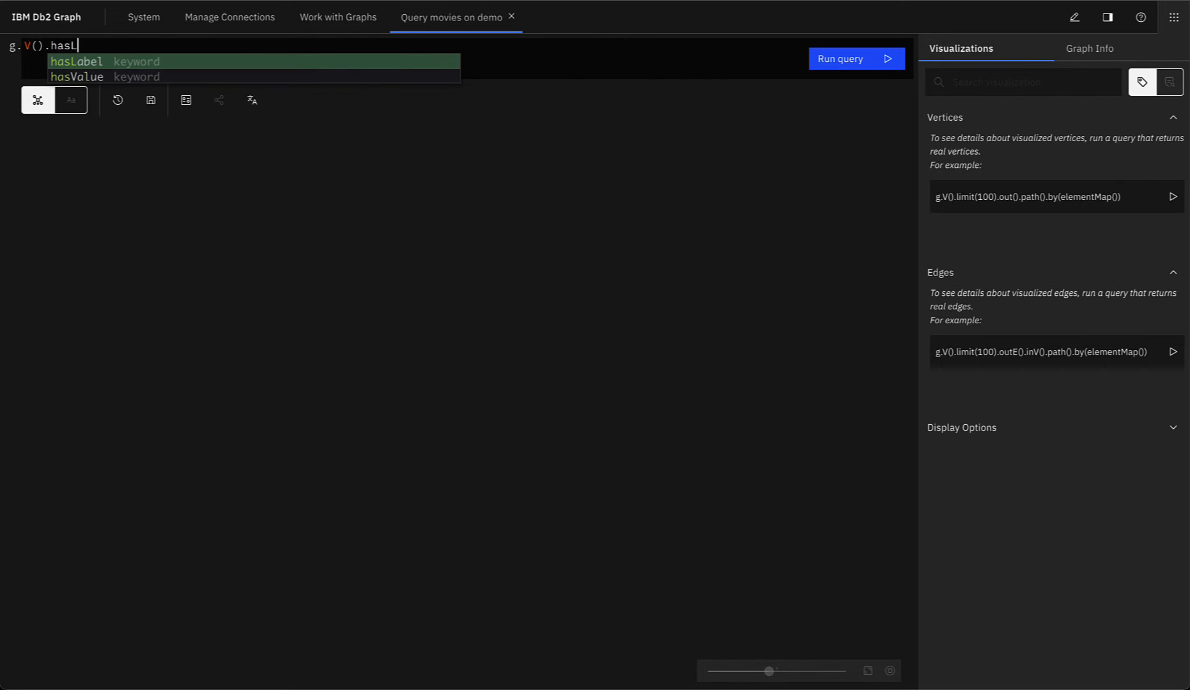
pyautogui.press('Return')
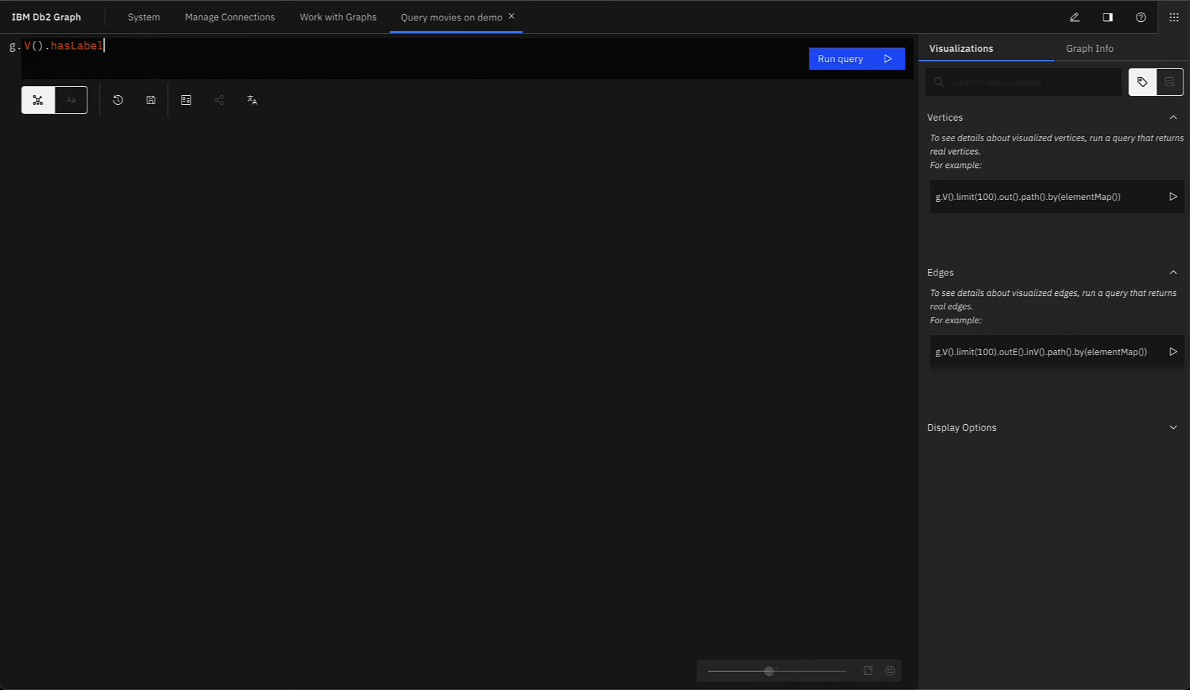
pyautogui.write("('MO")
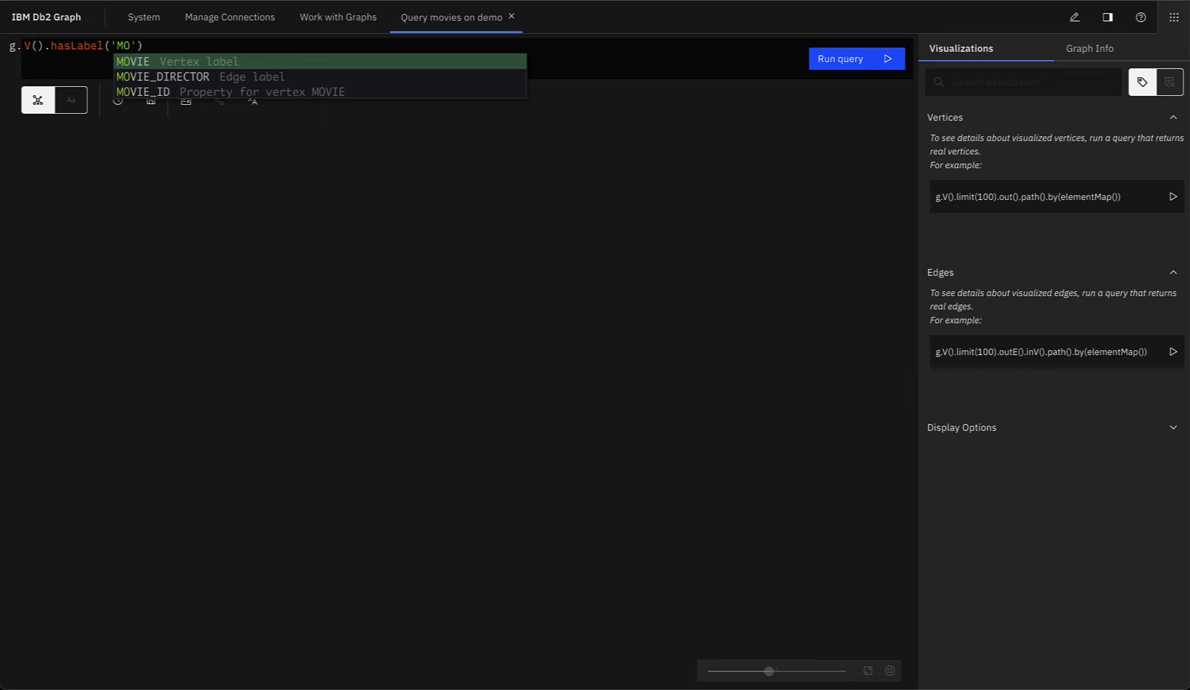
pyautogui.press('Escape')
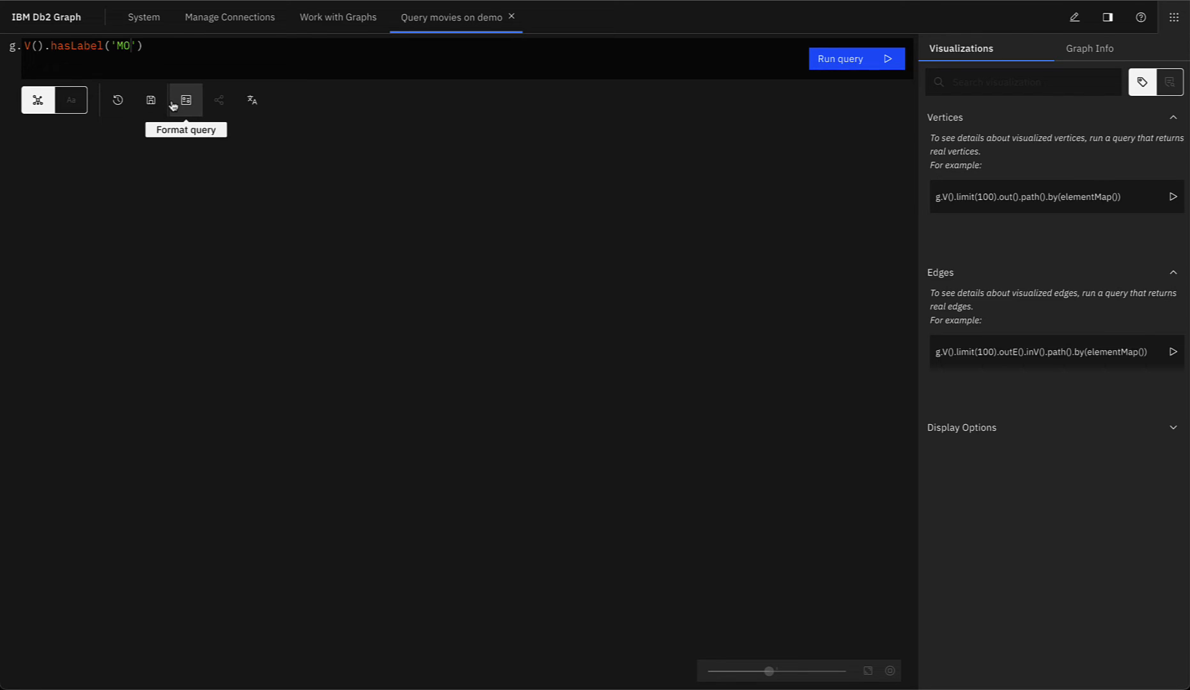
pyautogui.click(253, 100)
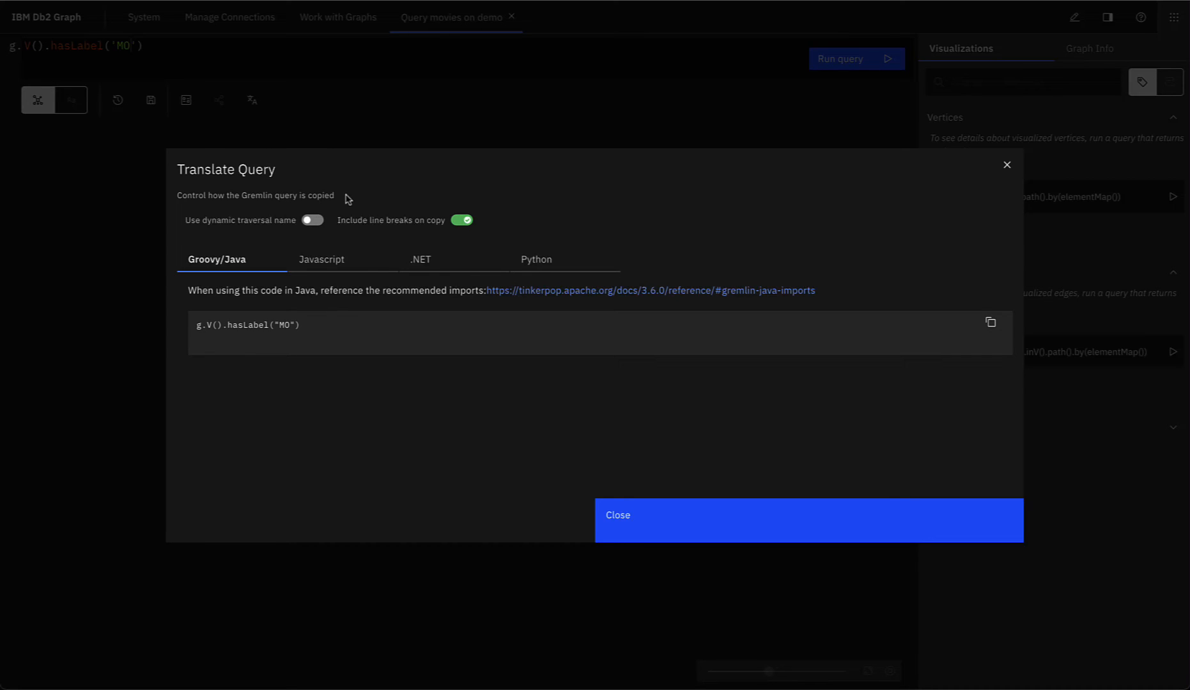
pyautogui.click(551, 262)
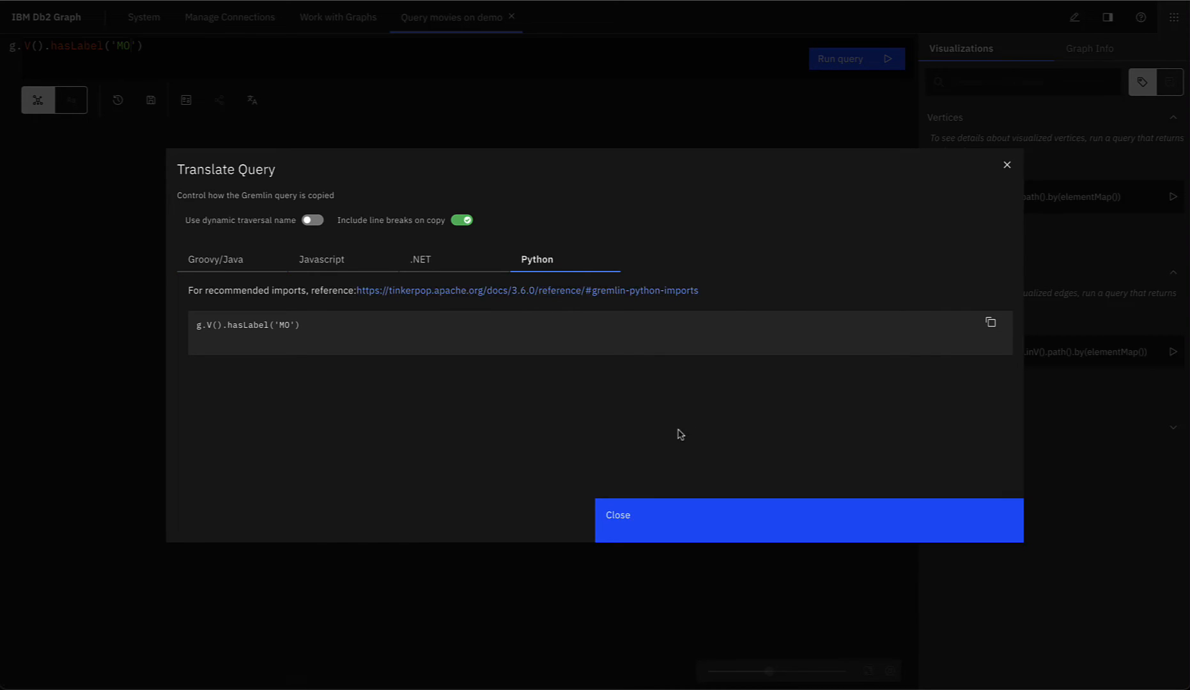
pyautogui.click(725, 529)
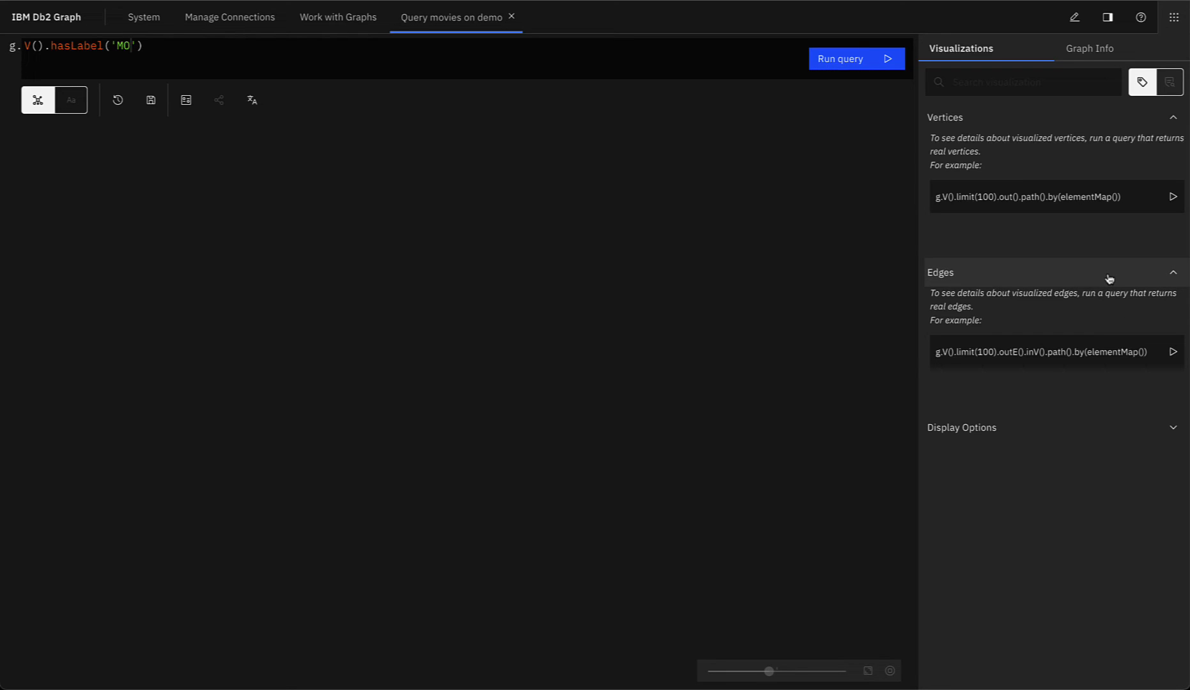
# Step: Run the example edges query, zoom and pan to Peter Jackson, then focus the search field
pyautogui.click(1169, 353)
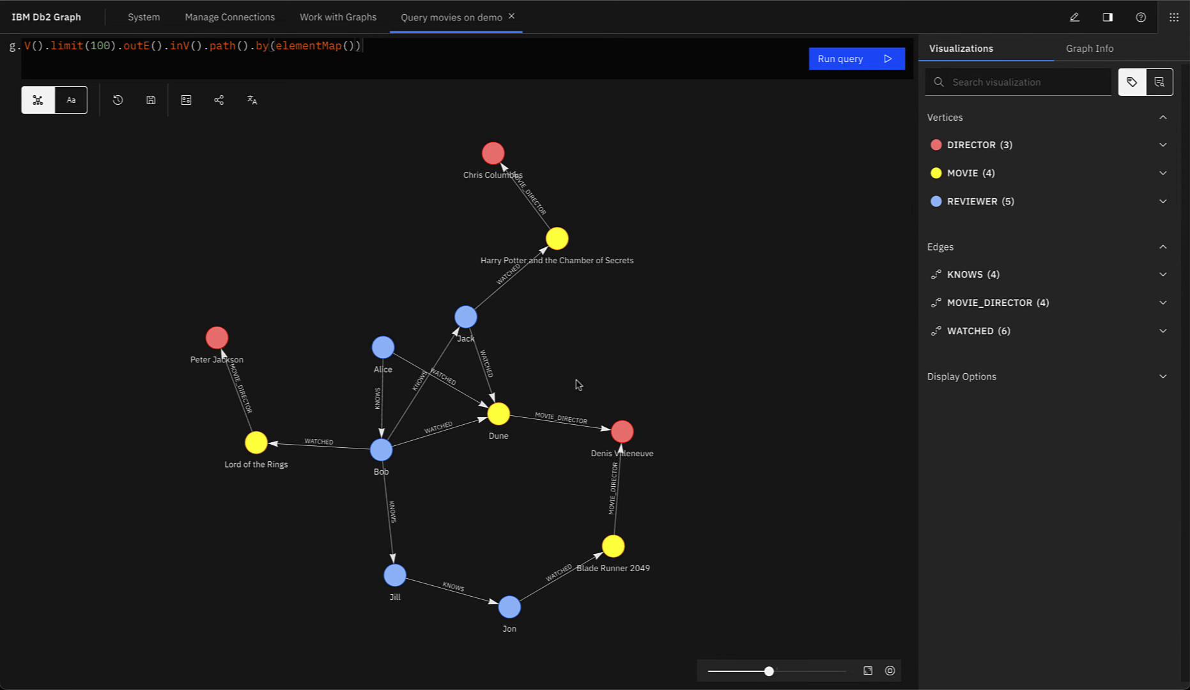
pyautogui.scroll(5, 578, 380)
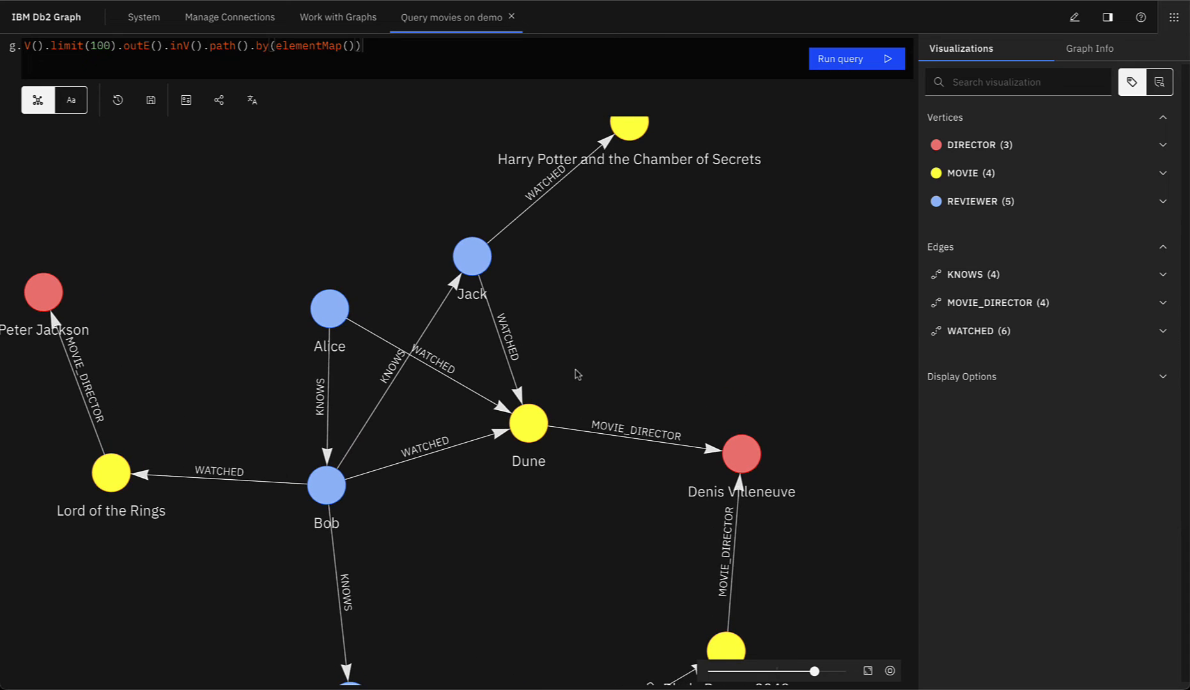
pyautogui.moveTo(602, 345); pyautogui.dragTo(727, 320)
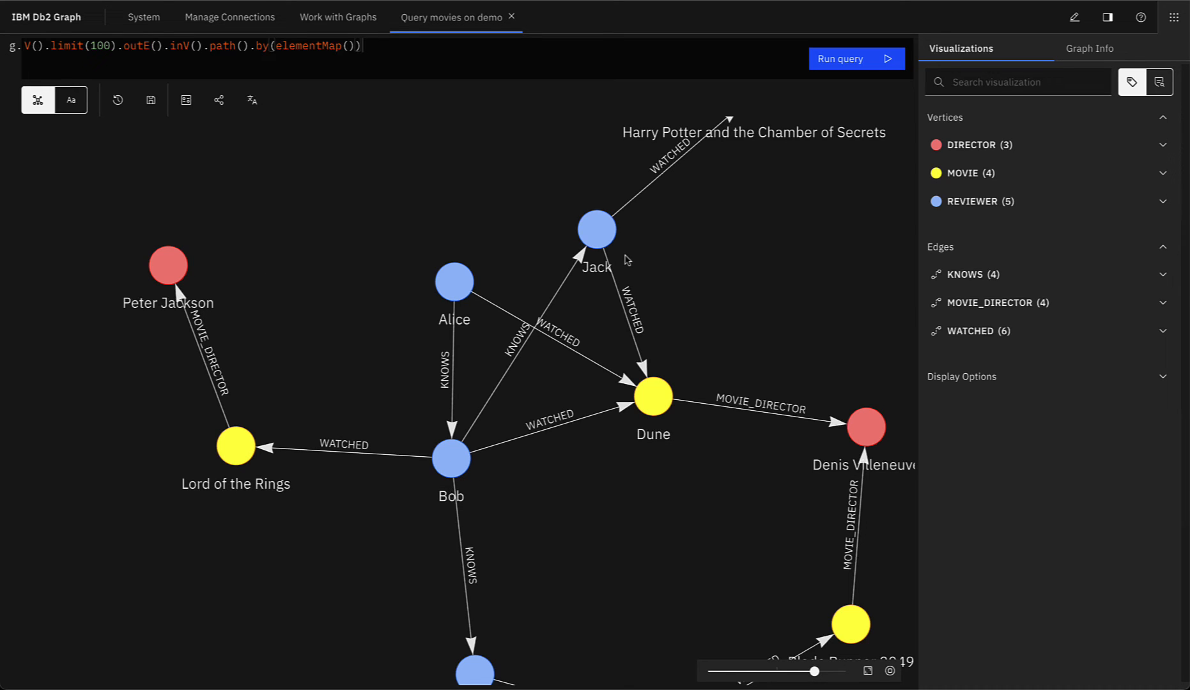
pyautogui.click(985, 85)
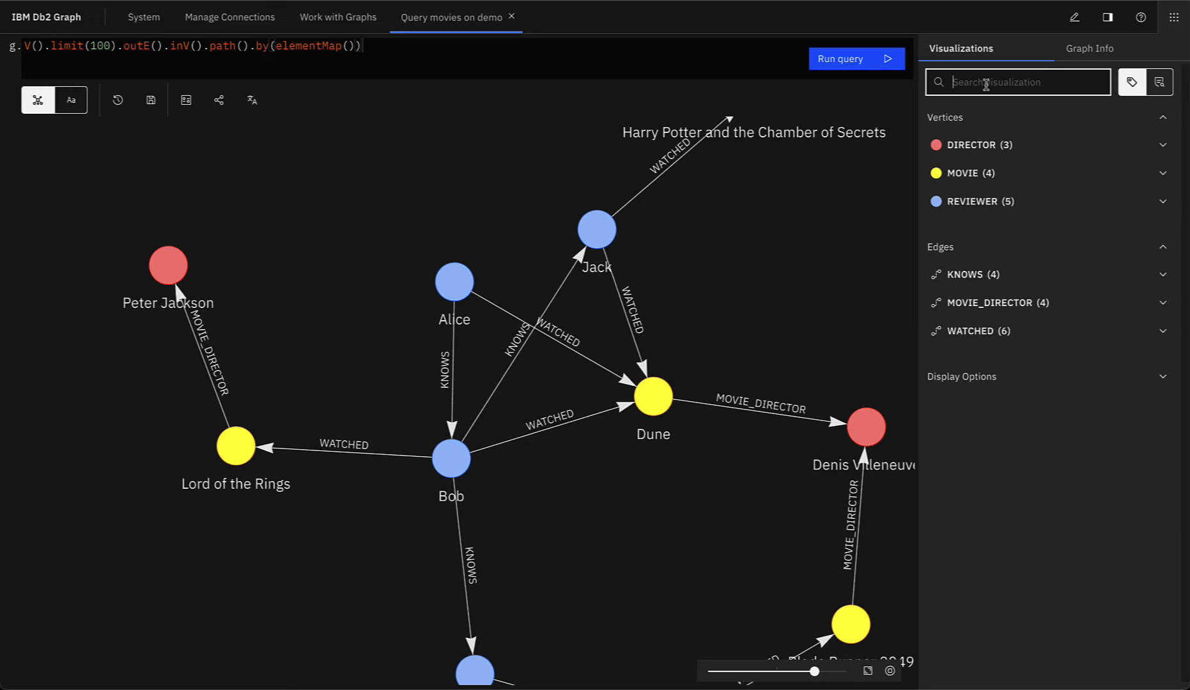
# Step: Clear the 'Peter' visualization search and expand the DIRECTOR (3) vertex row
pyautogui.write('Peter')
pyautogui.scroll(-5, 732, 282)
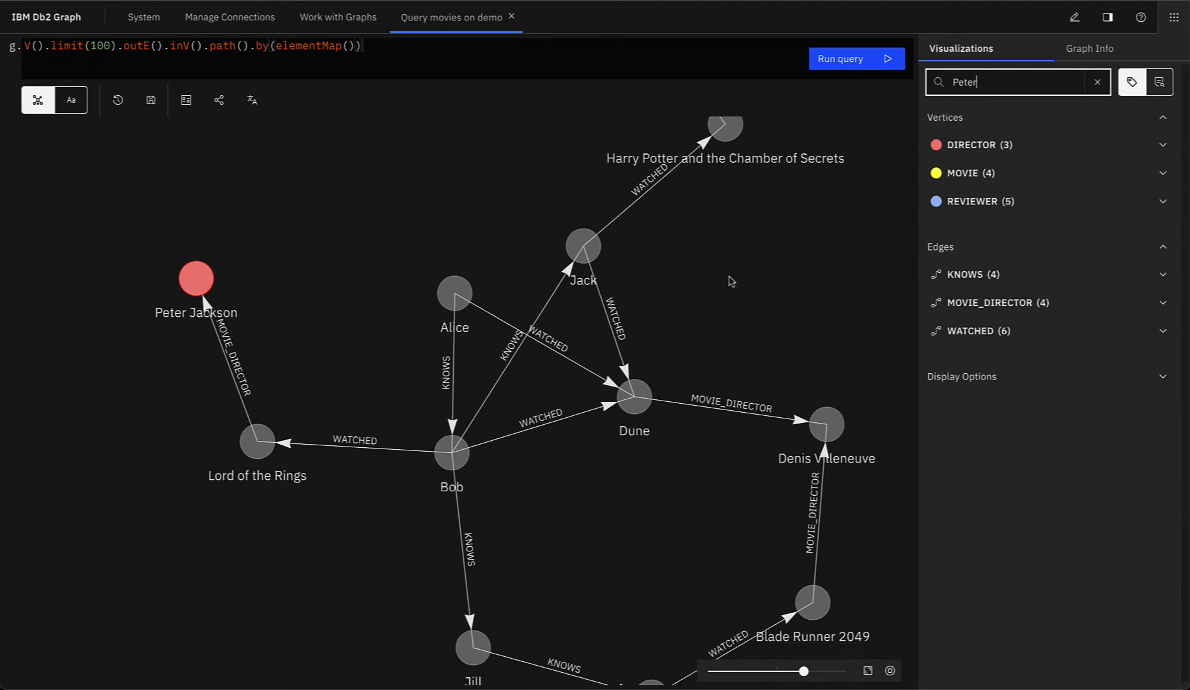
pyautogui.scroll(-2, 732, 282)
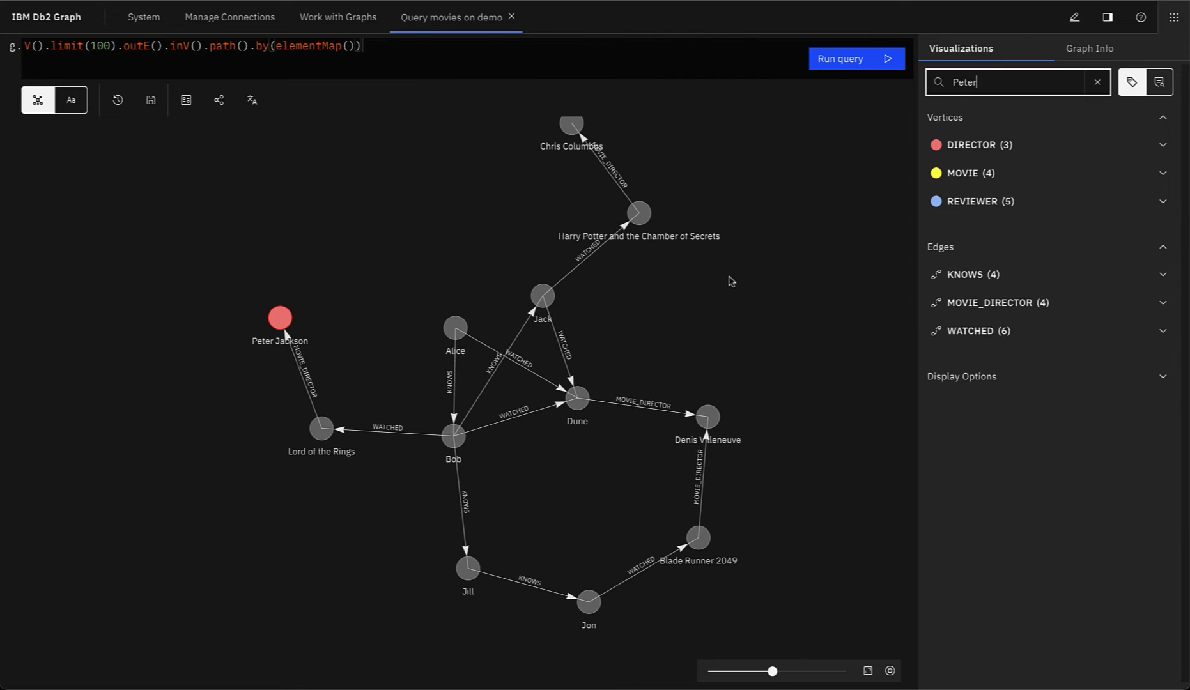
pyautogui.scroll(3, 568, 340)
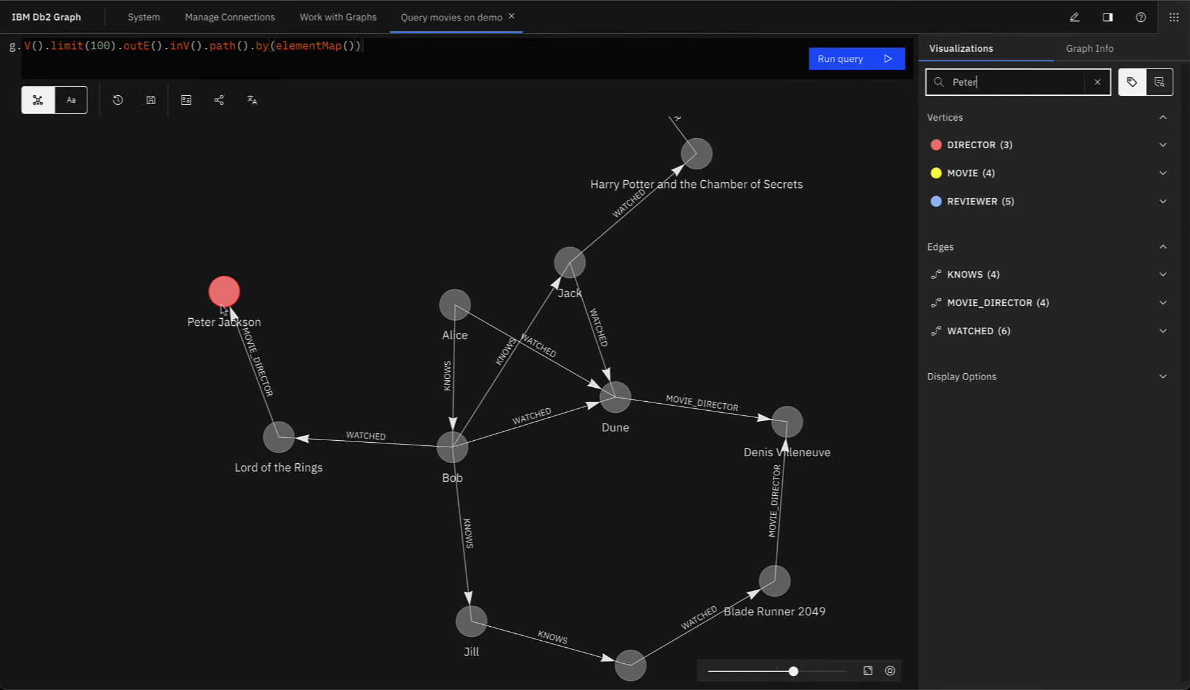
pyautogui.click(1097, 82)
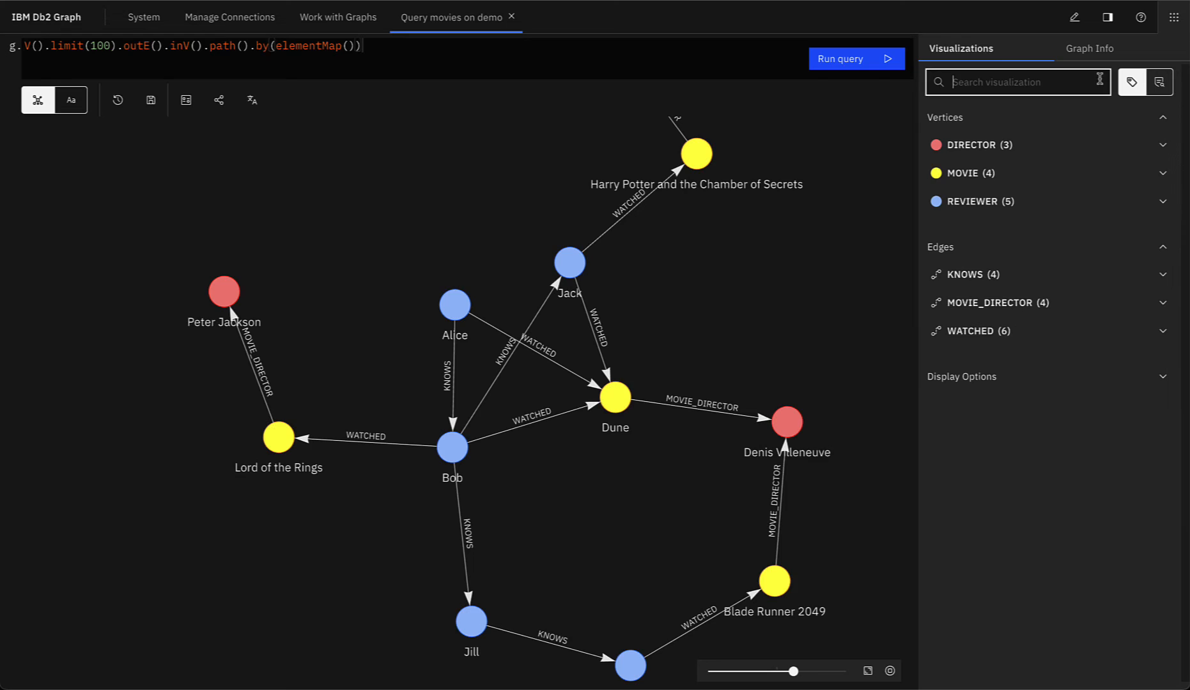
pyautogui.click(1058, 152)
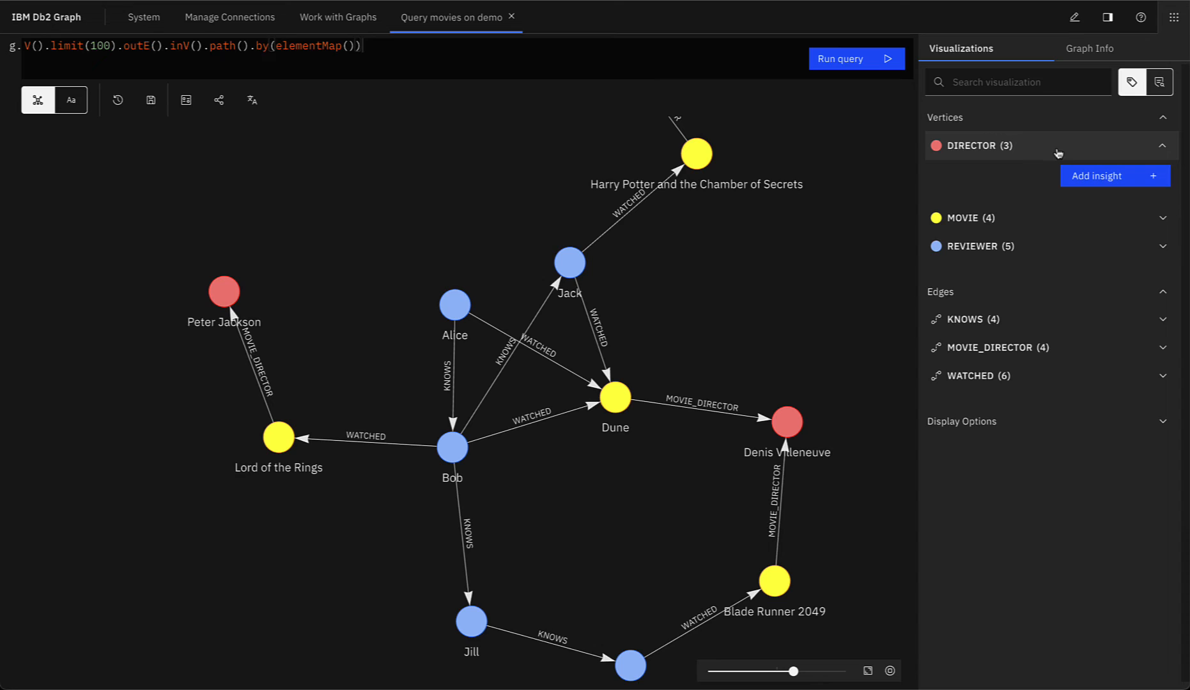
# Step: Add a DIRECTOR dynamic-colour insight colouring vertices whose NAME contains 'Peter' green
pyautogui.click(1120, 179)
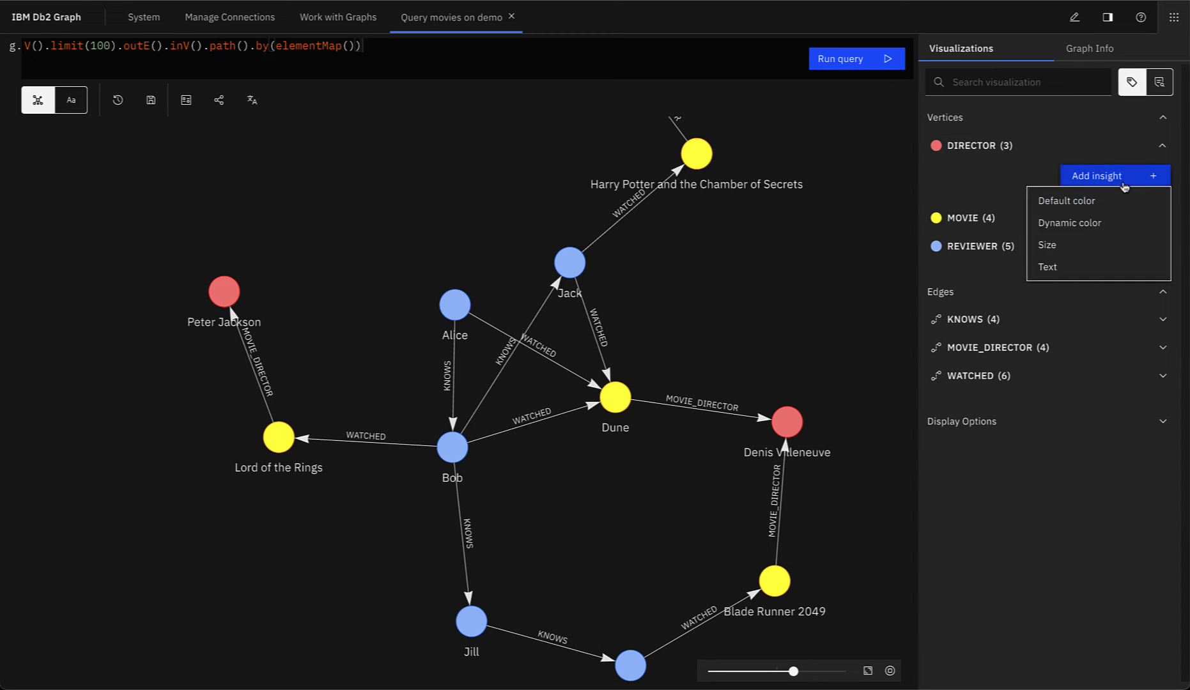
pyautogui.click(1087, 225)
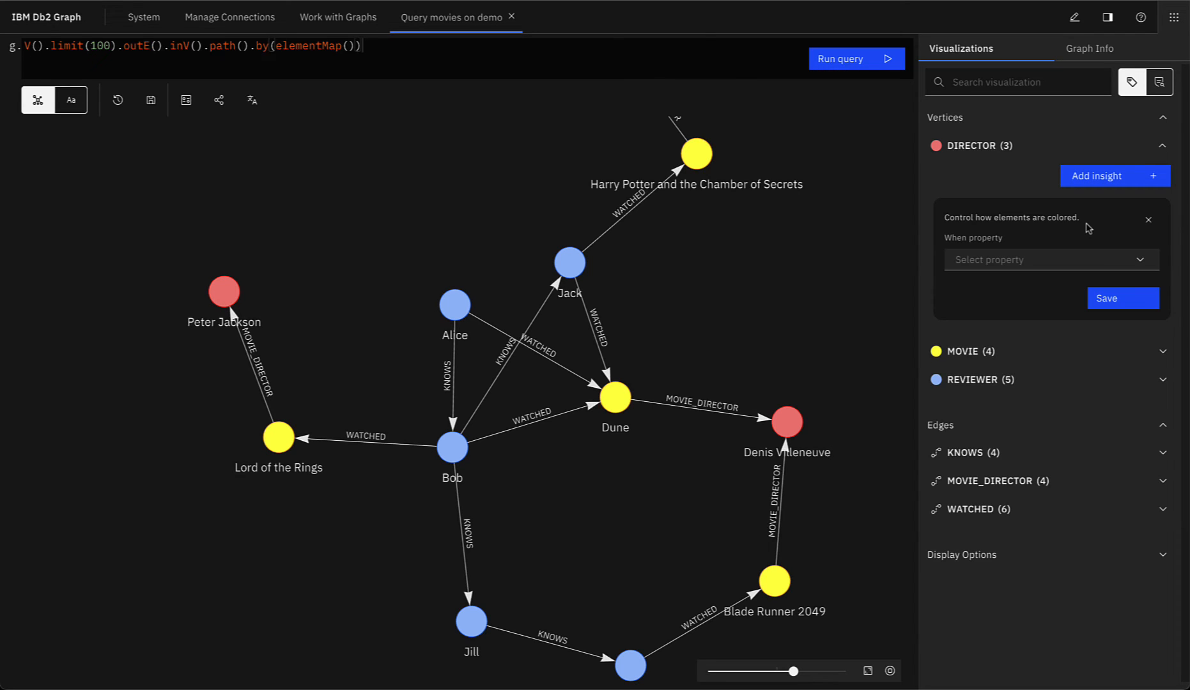
pyautogui.click(1027, 258)
pyautogui.click(981, 305)
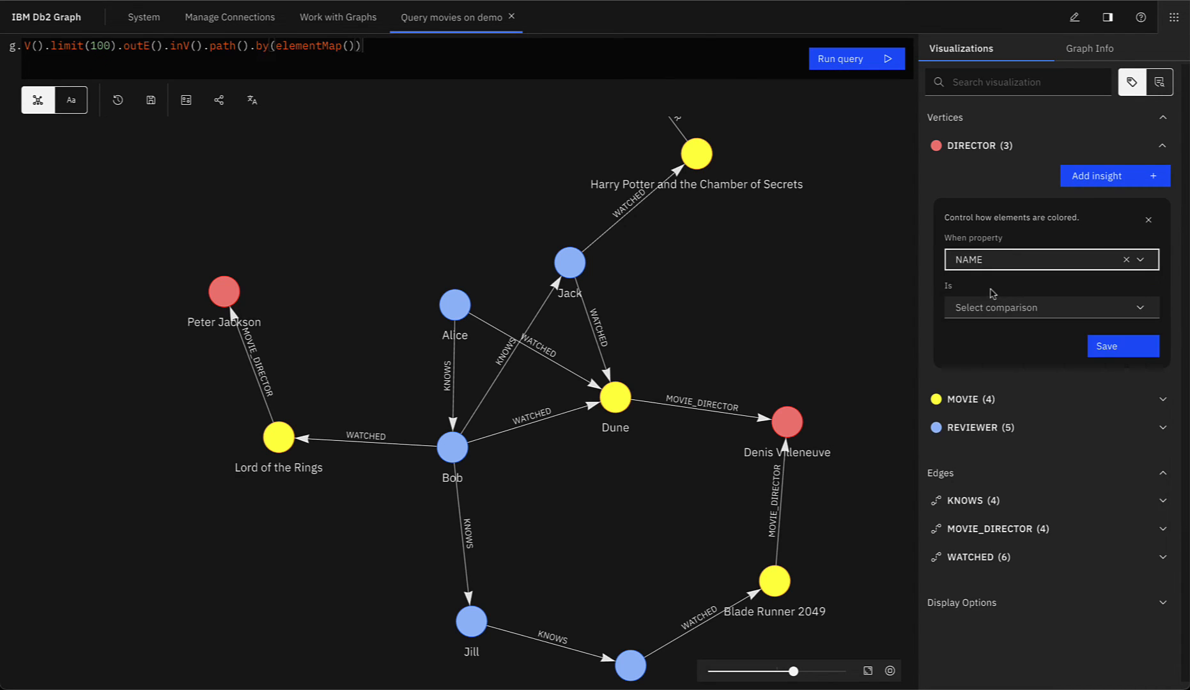
pyautogui.click(989, 309)
pyautogui.click(981, 373)
pyautogui.click(991, 350)
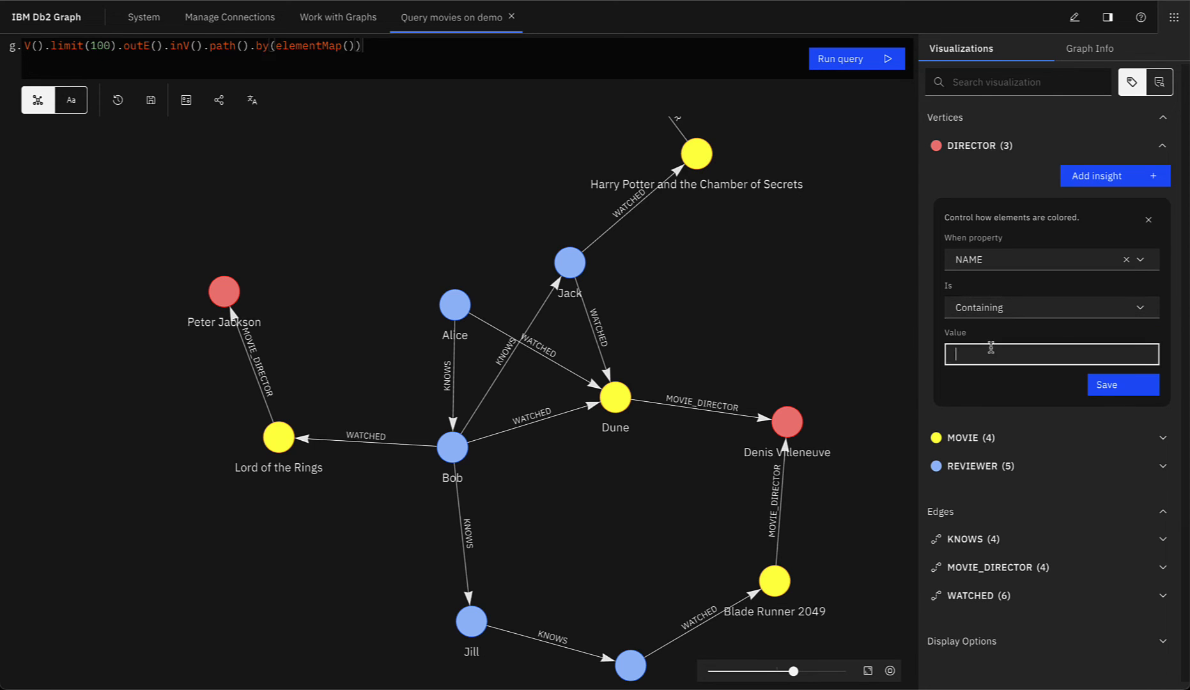
pyautogui.write('Peter')
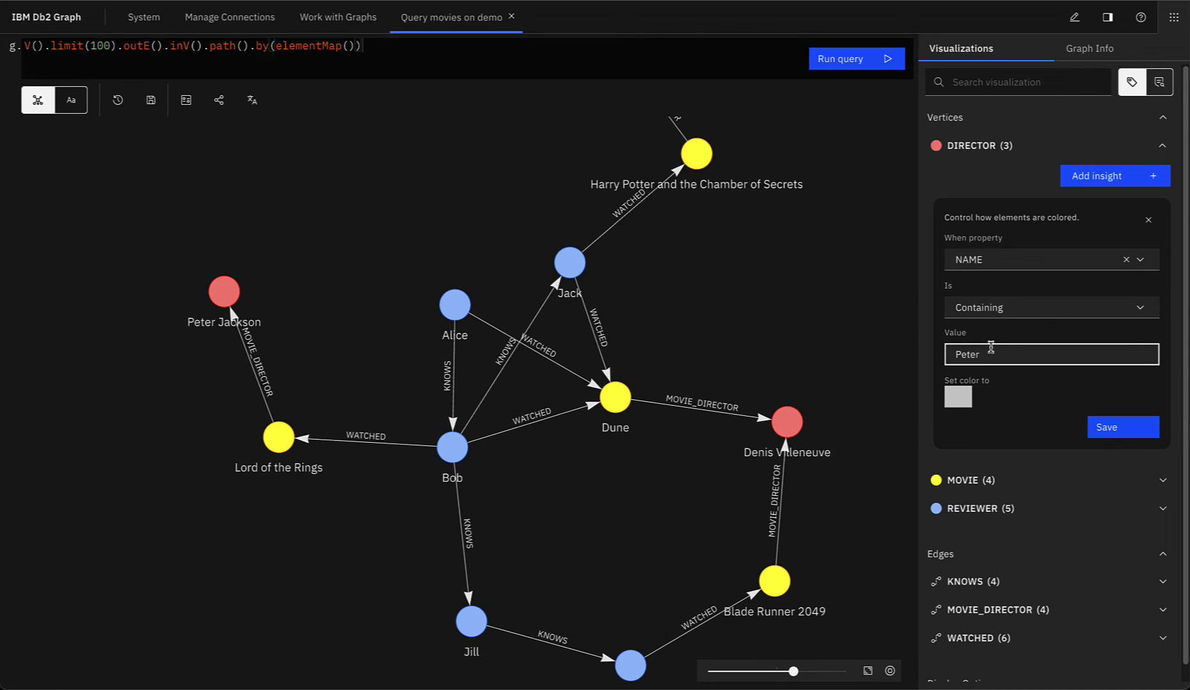
pyautogui.click(950, 396)
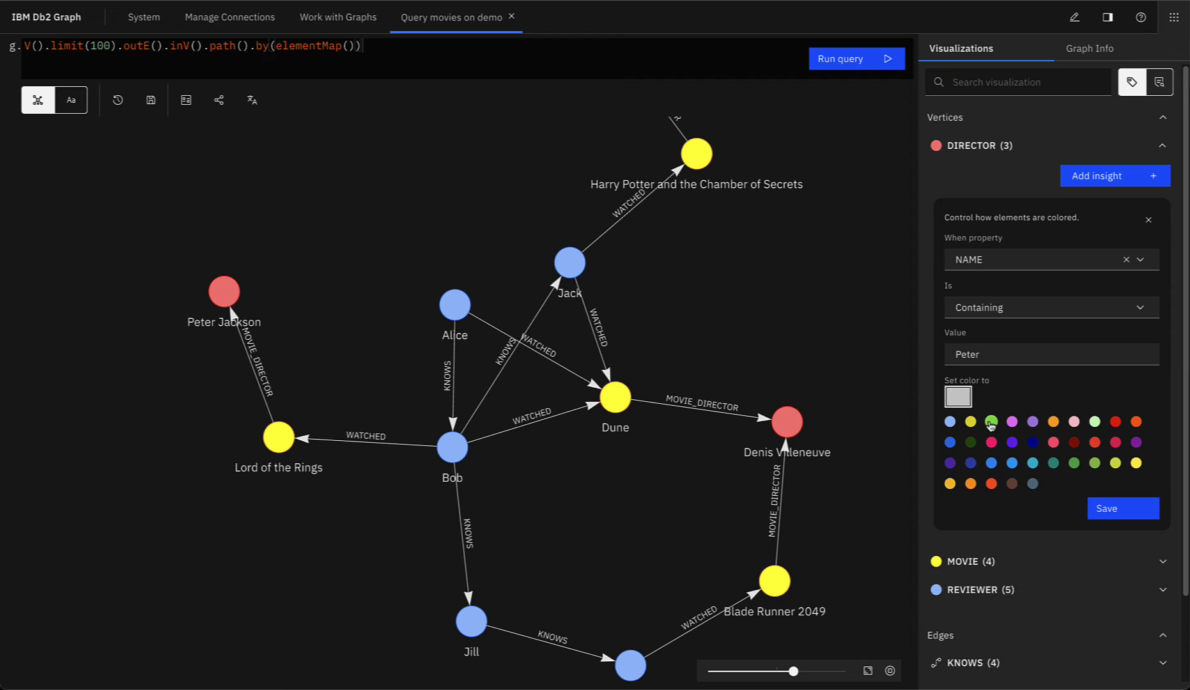
pyautogui.click(992, 423)
pyautogui.click(1093, 425)
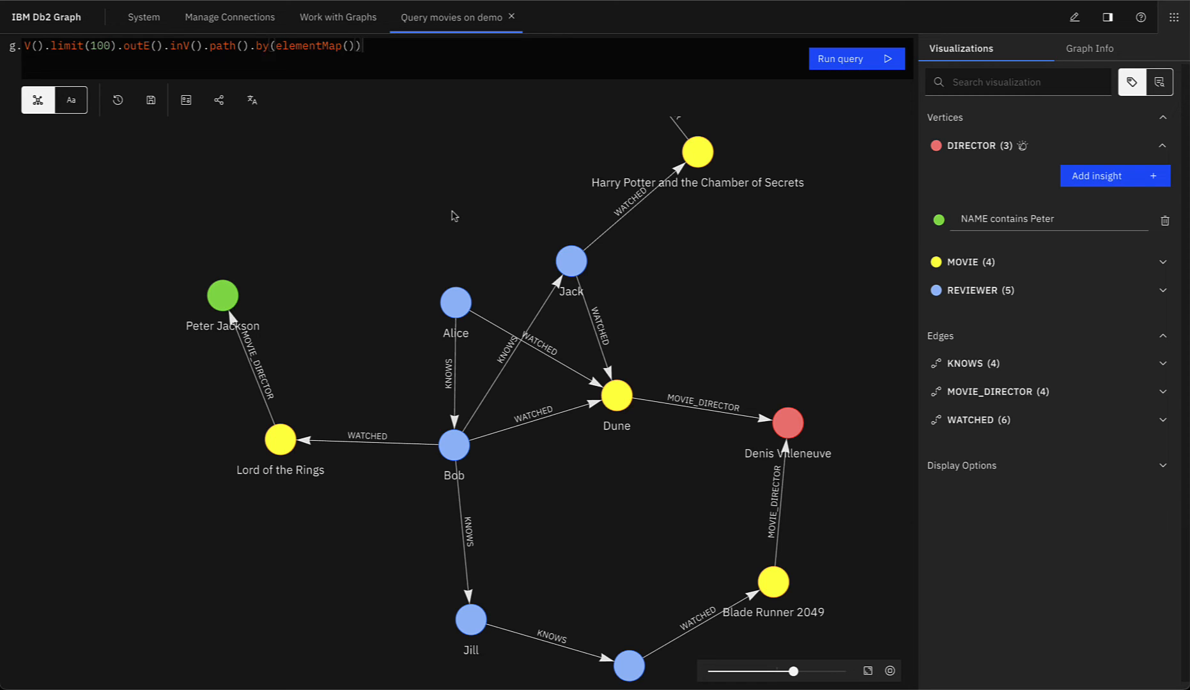
# Step: Rerun the query and pan the graph to bring Peter Jackson into view
pyautogui.click(873, 67)
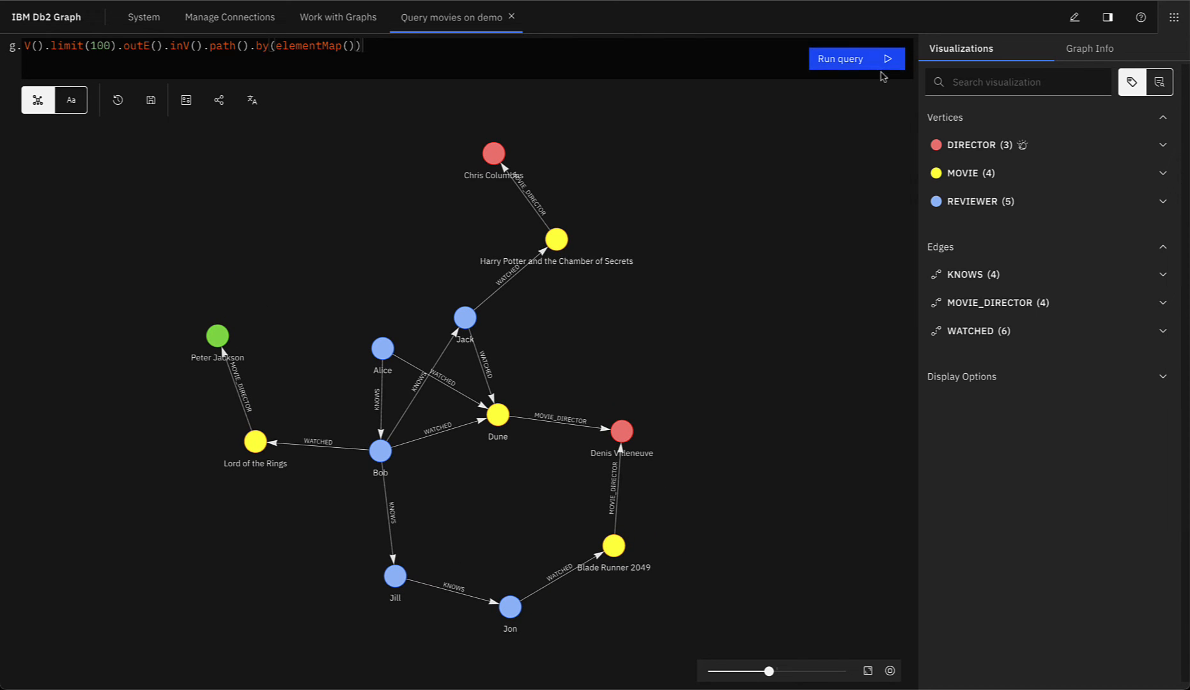
pyautogui.scroll(5, 194, 338)
pyautogui.moveTo(194, 342); pyautogui.dragTo(523, 340)
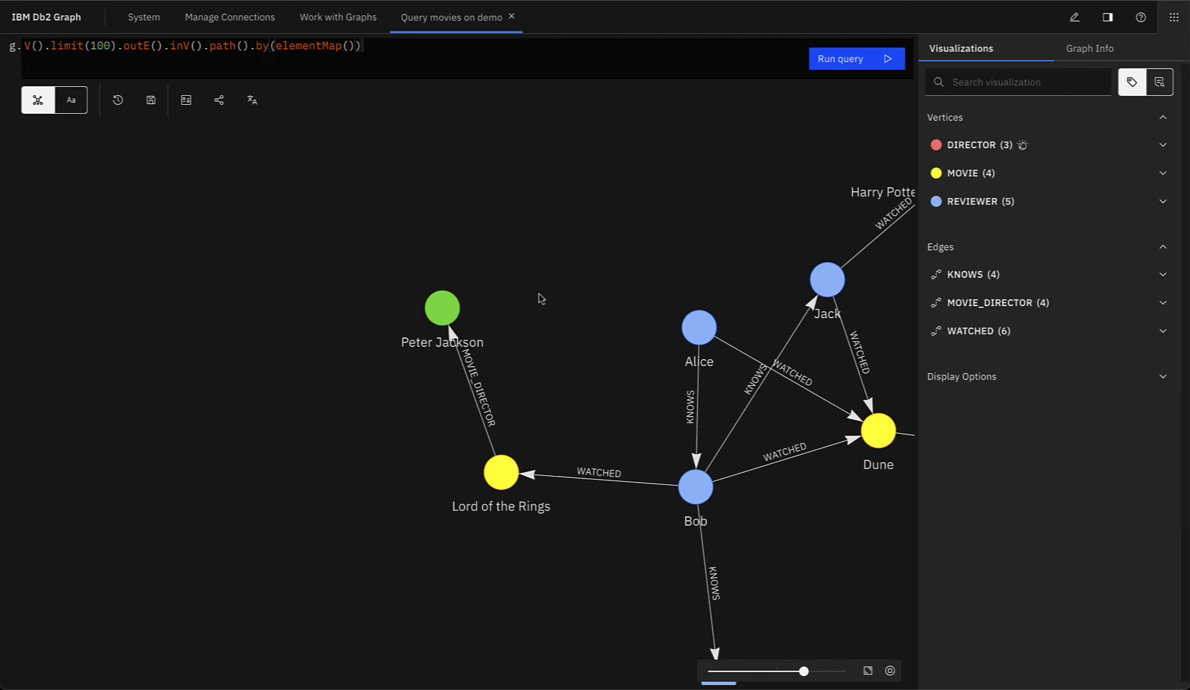
# Step: Delete the DIRECTOR 'NAME contains Peter' insight and show the Graph Info labels
pyautogui.click(1002, 150)
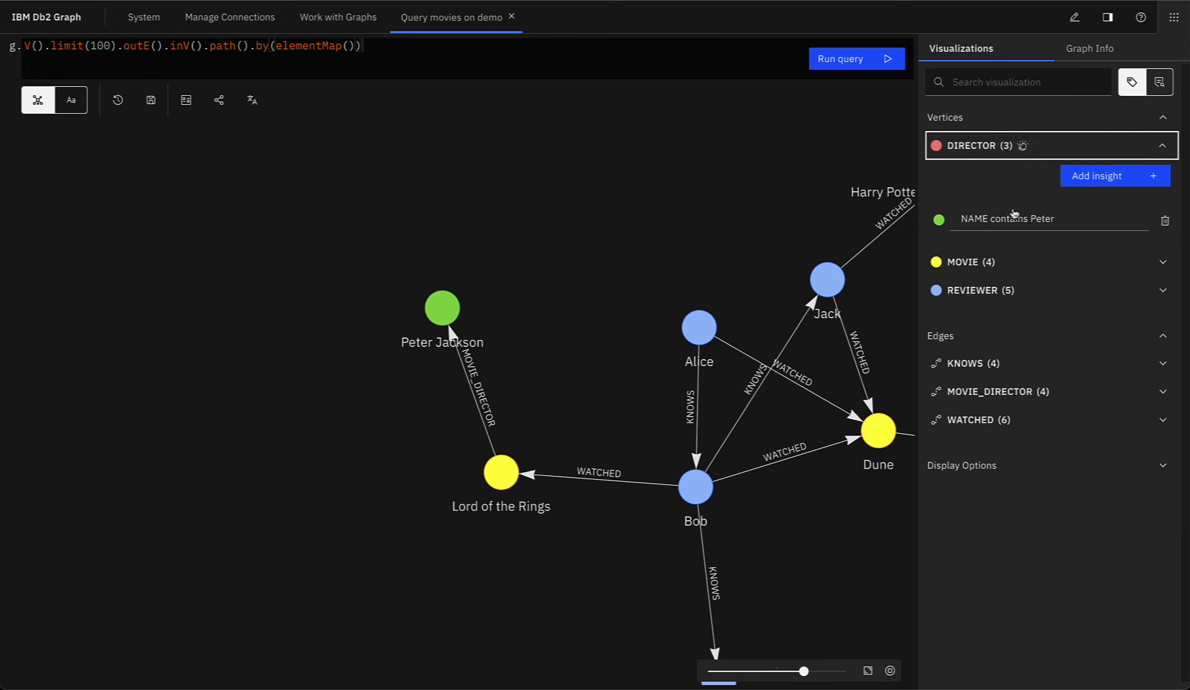
pyautogui.click(1164, 221)
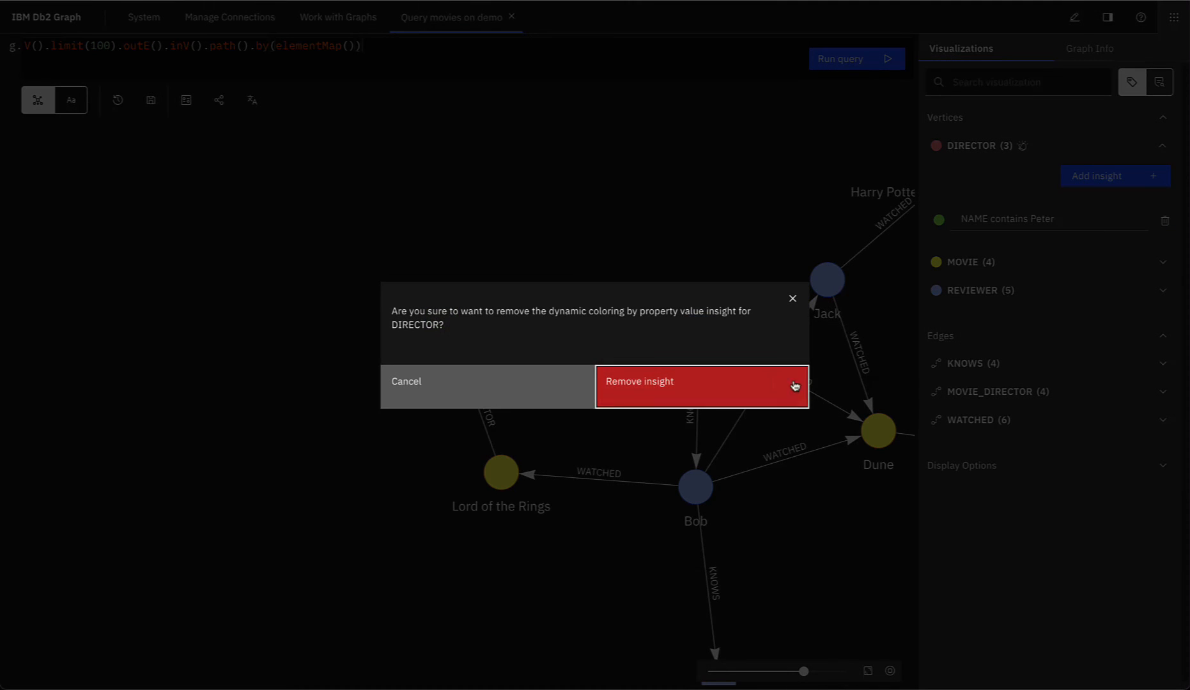
pyautogui.click(738, 383)
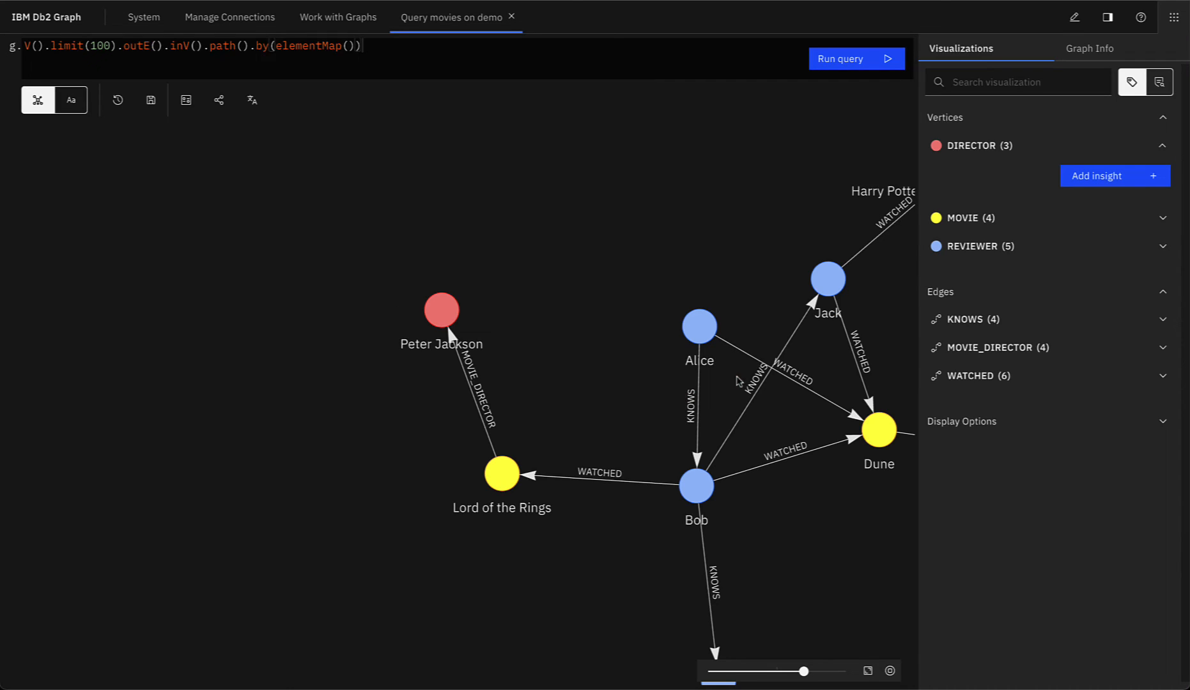
pyautogui.click(1093, 50)
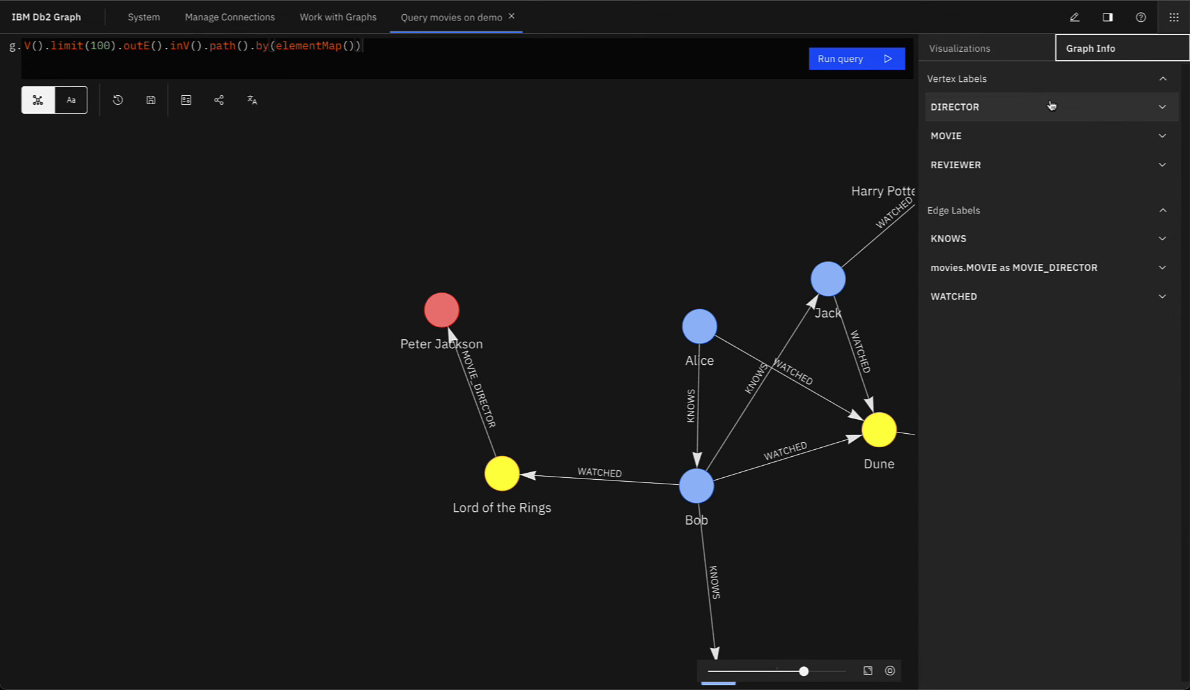
# Step: Expand DIRECTOR, MOVIE and REVIEWER in Graph Info to review their edges and properties
pyautogui.click(1029, 99)
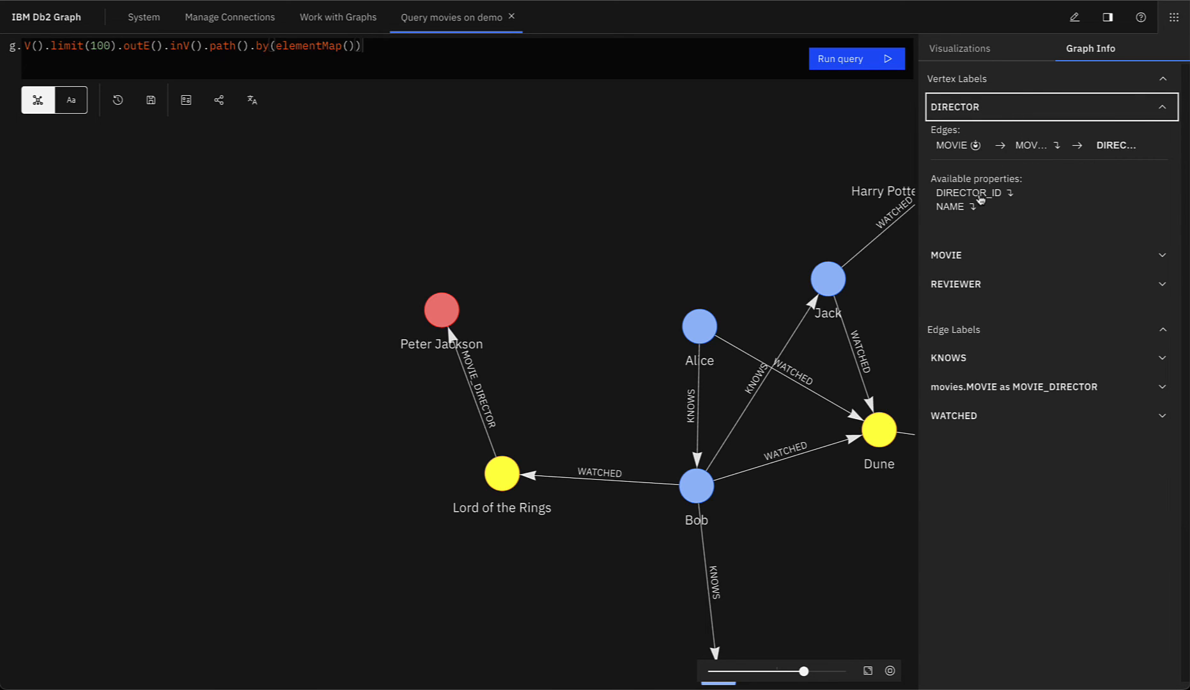
pyautogui.click(976, 256)
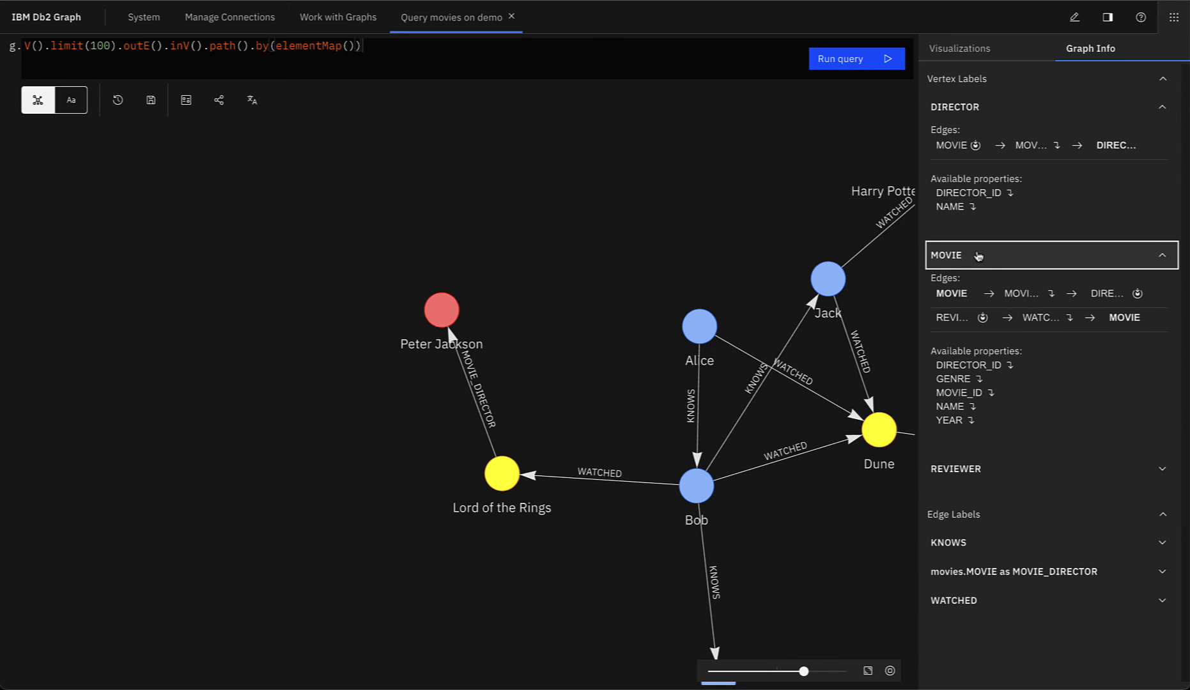
pyautogui.click(969, 469)
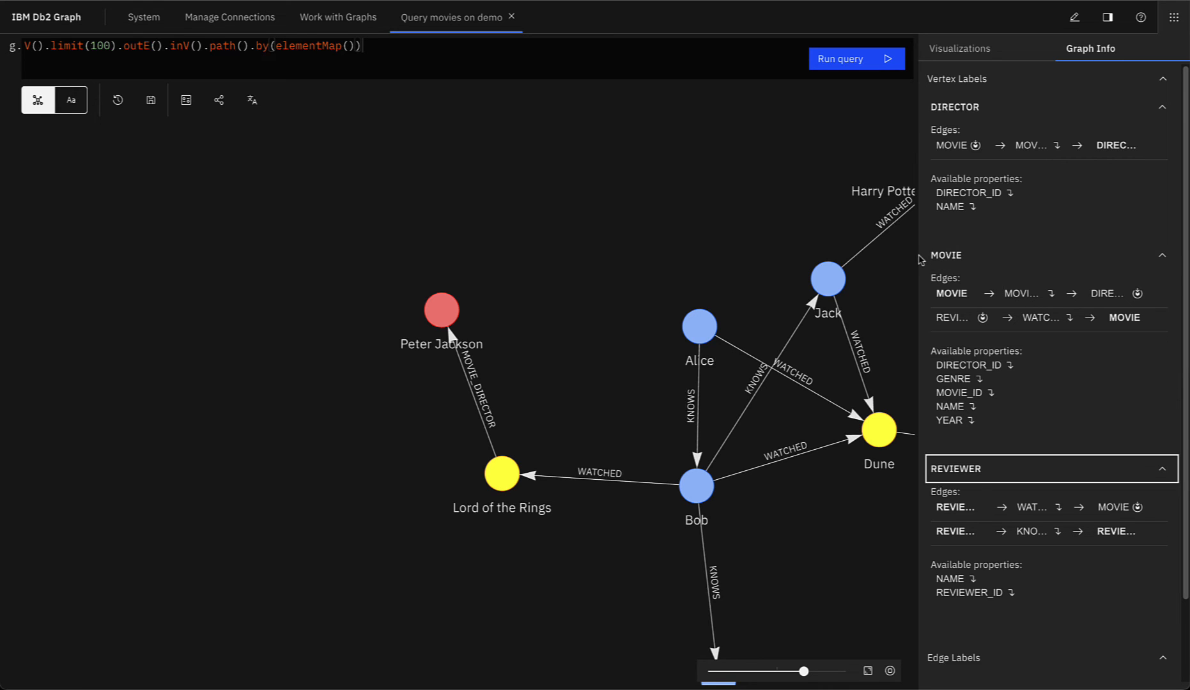
pyautogui.moveTo(920, 259); pyautogui.dragTo(592, 270)
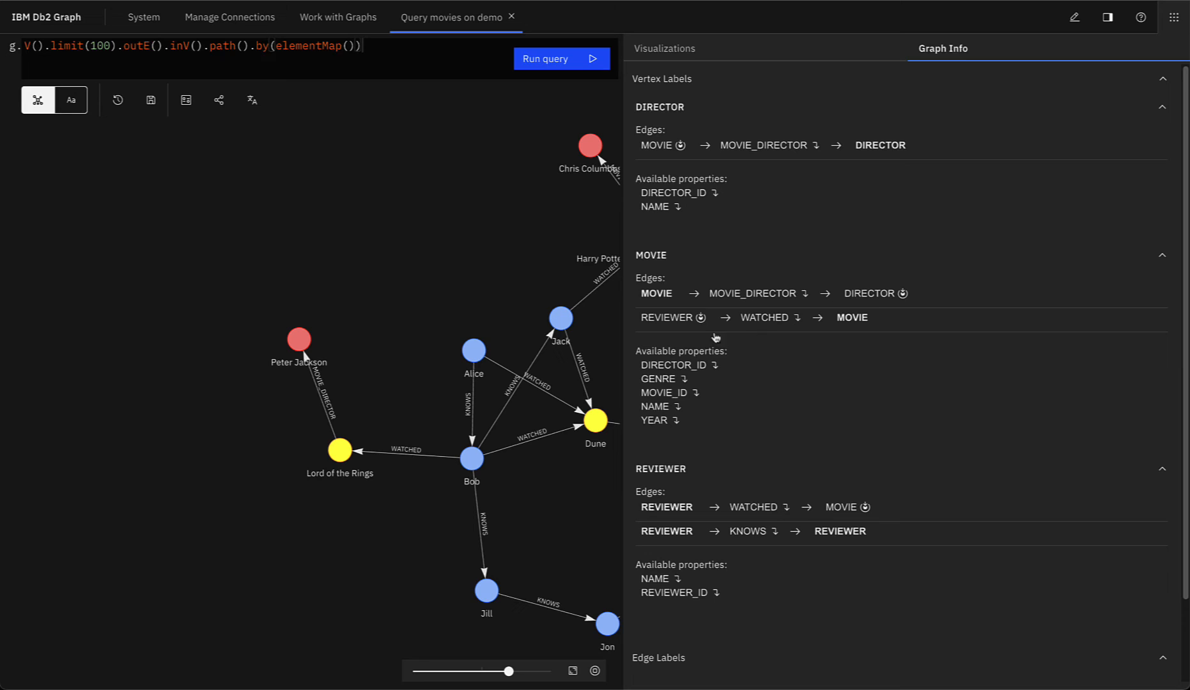
pyautogui.moveTo(623, 287); pyautogui.dragTo(892, 251)
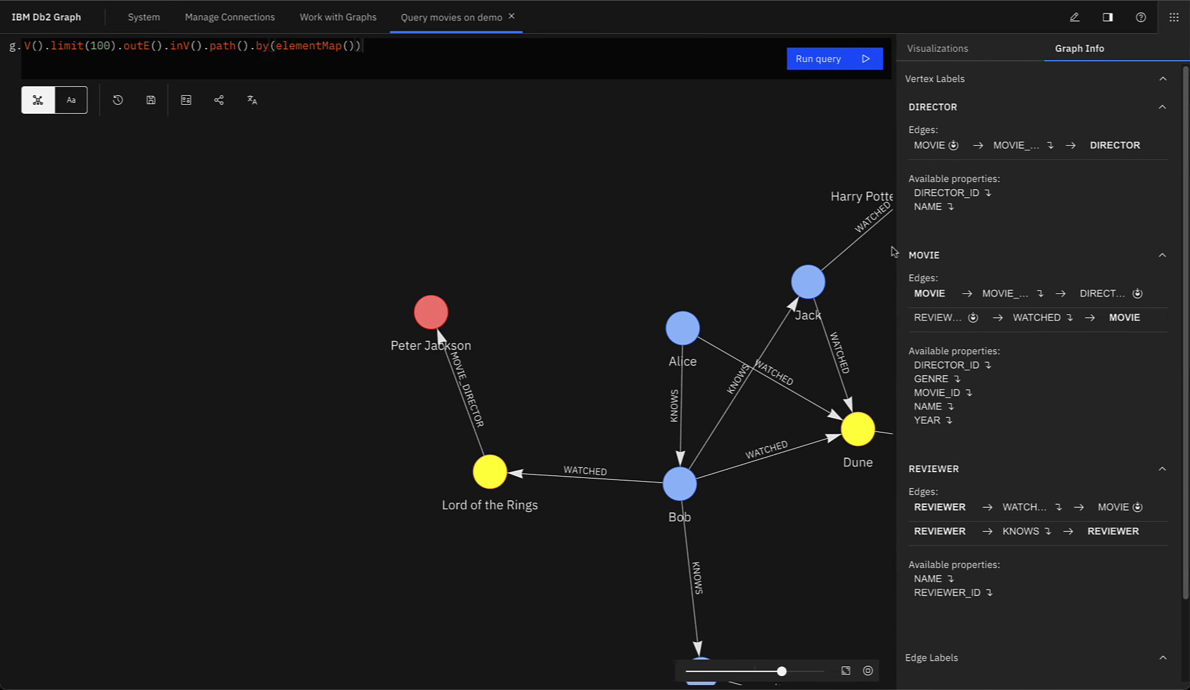
pyautogui.click(952, 146)
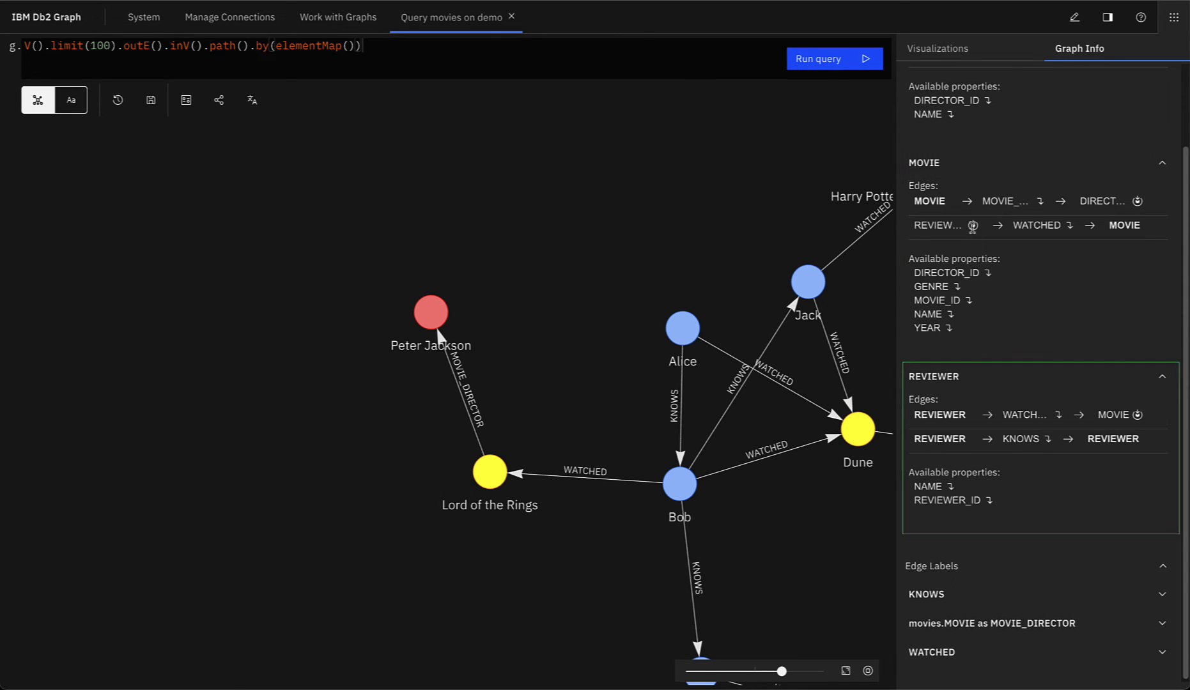
pyautogui.click(1138, 415)
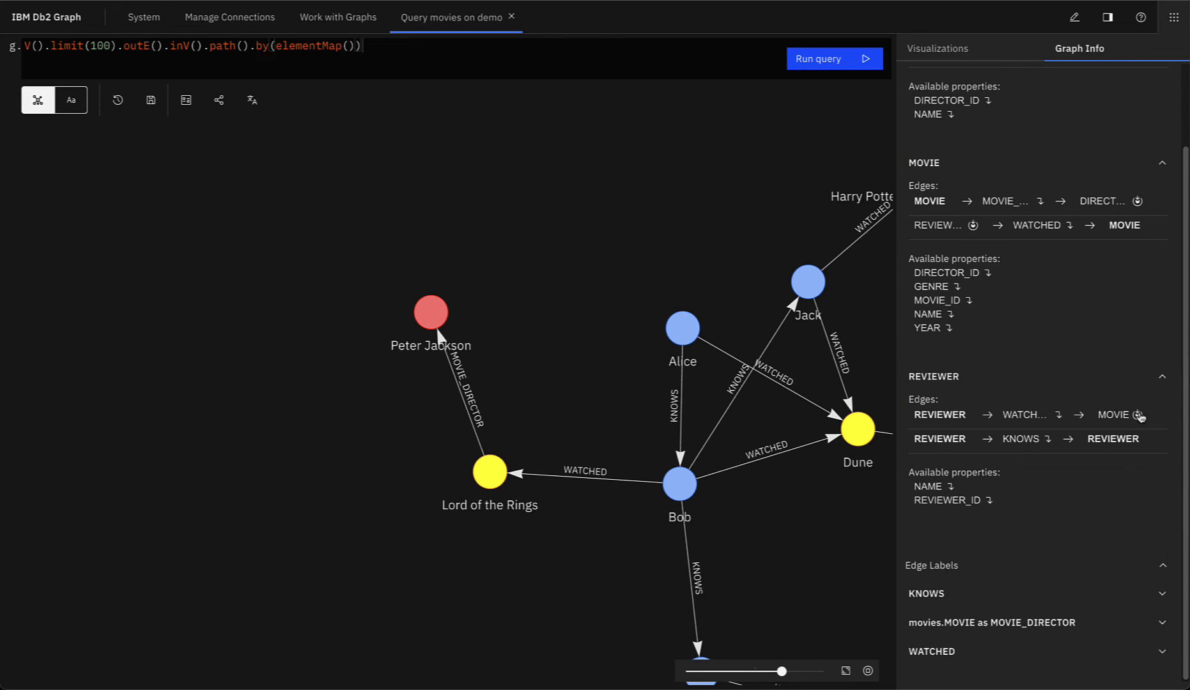
# Step: Append WATCHED, MOVIE_DIRECTOR, DIRECTOR_ID, GENRE and YEAR to the query, then select the text after g
pyautogui.click(1070, 229)
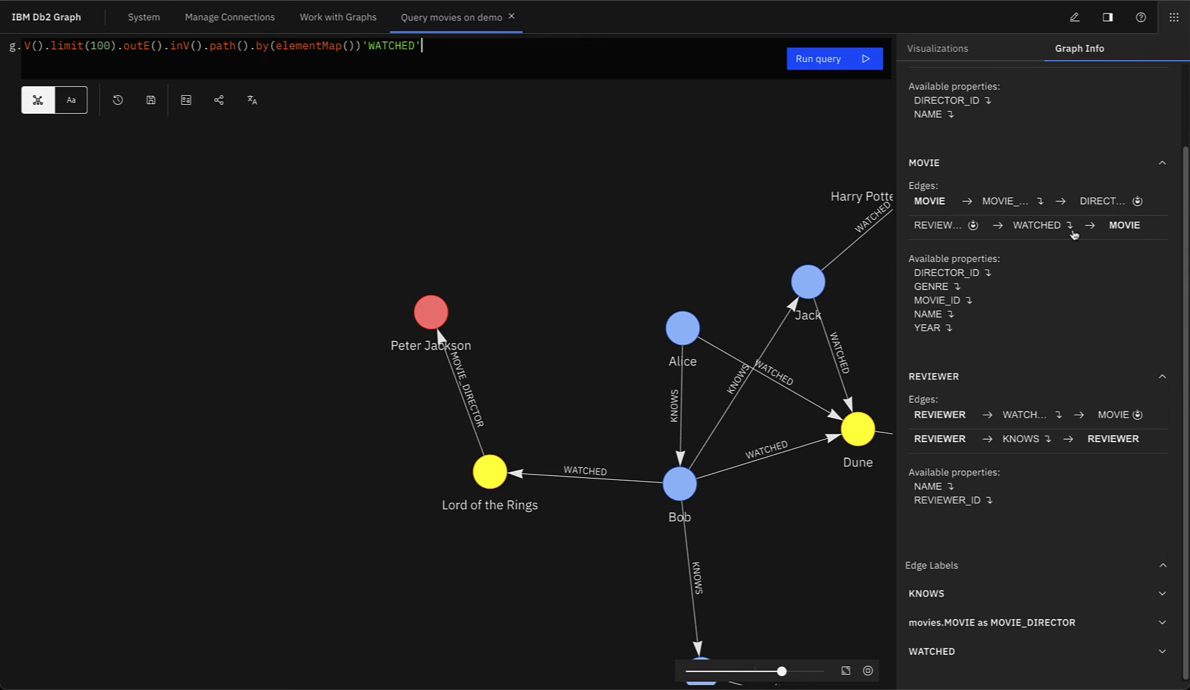
pyautogui.click(1021, 203)
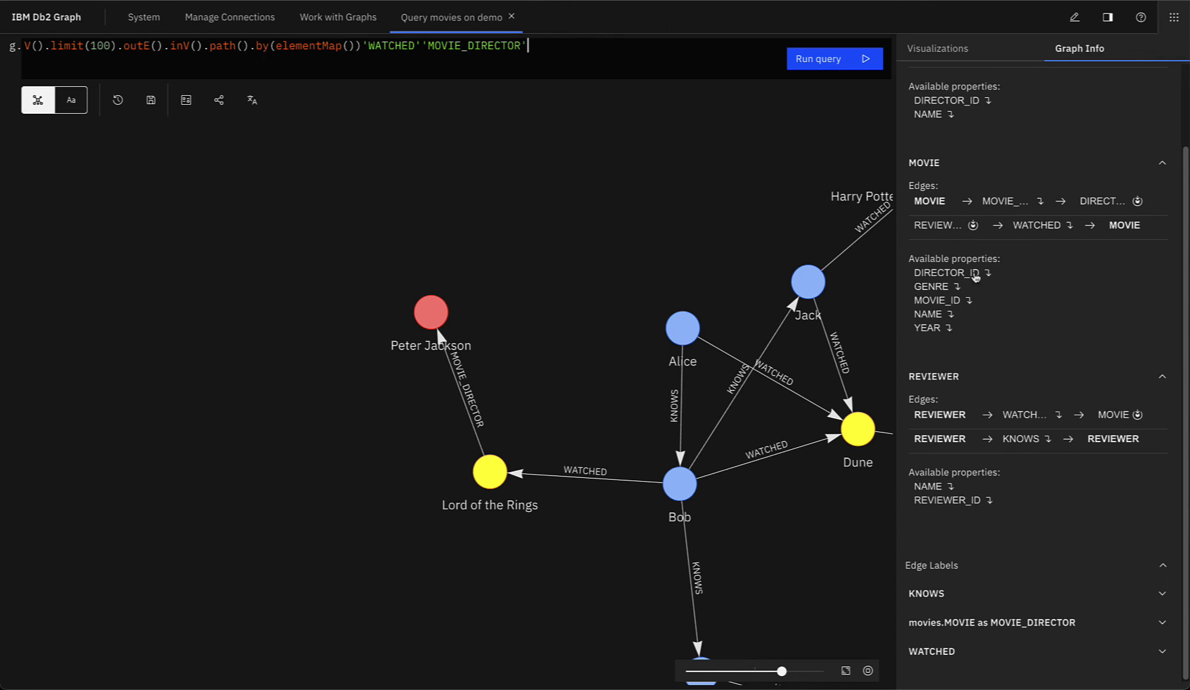
pyautogui.click(945, 275)
pyautogui.click(939, 292)
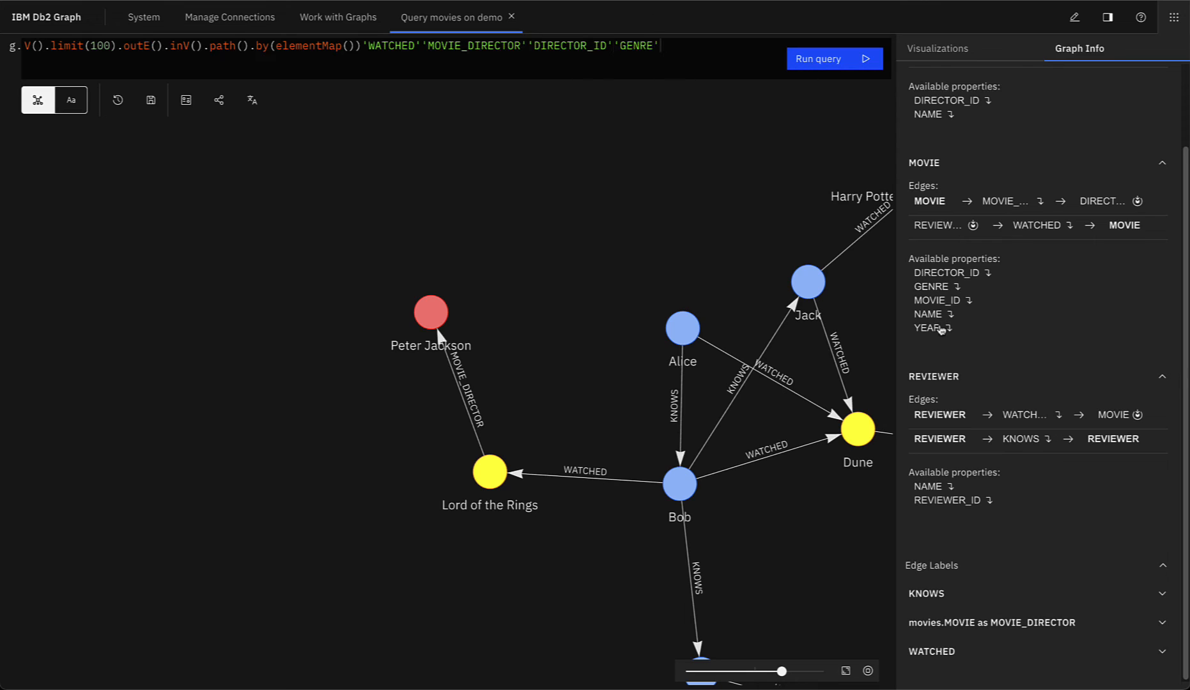
pyautogui.click(938, 328)
pyautogui.moveTo(733, 56); pyautogui.dragTo(18, 5)
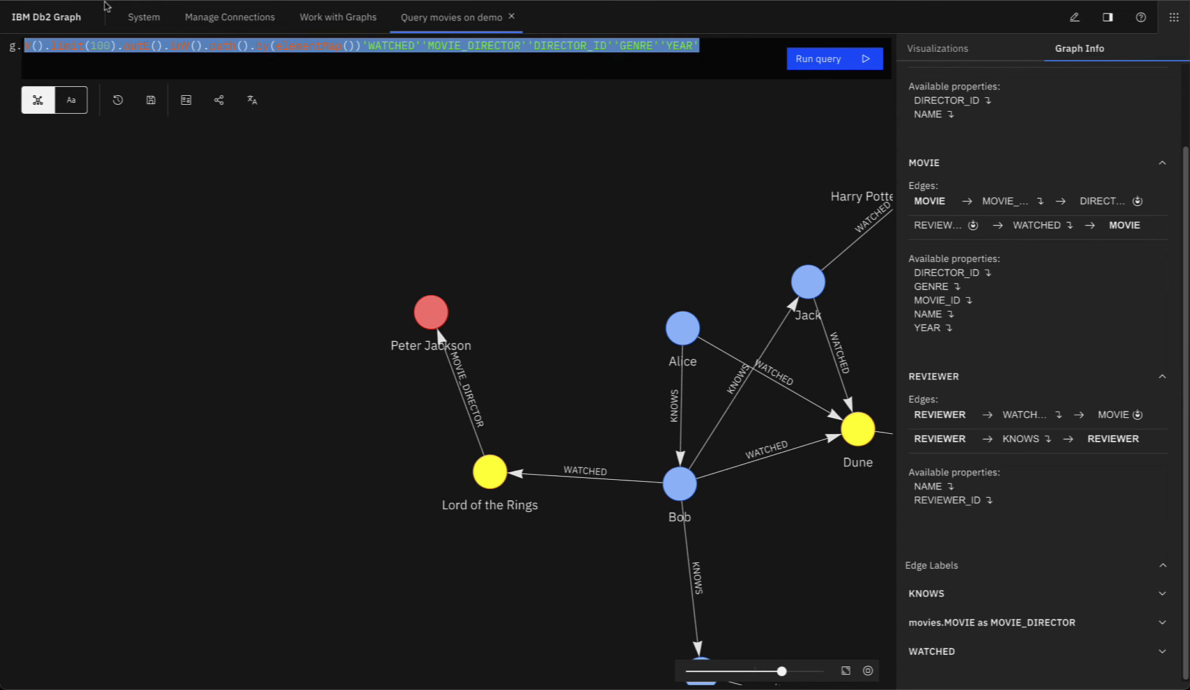
# Step: Start the query as V().hasLabel('MOVIES').outE(' after g
pyautogui.write('V().hasLabve')
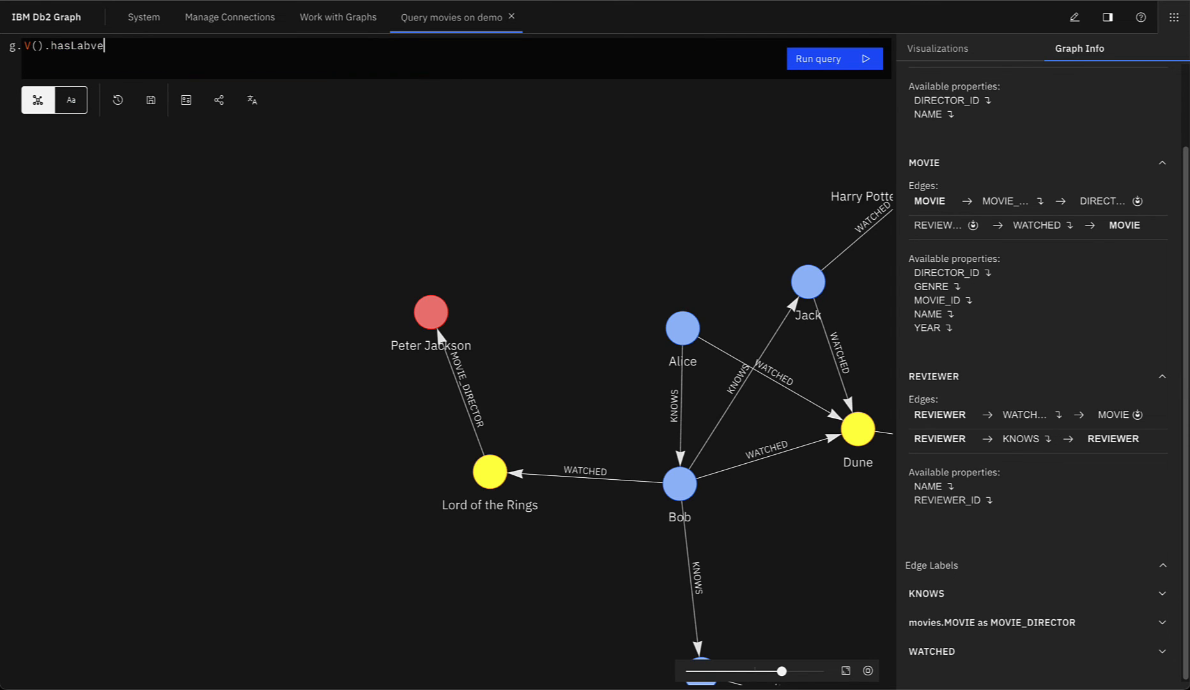
pyautogui.press('BackSpace')
pyautogui.write("el('MOVIES")
pyautogui.press('End')
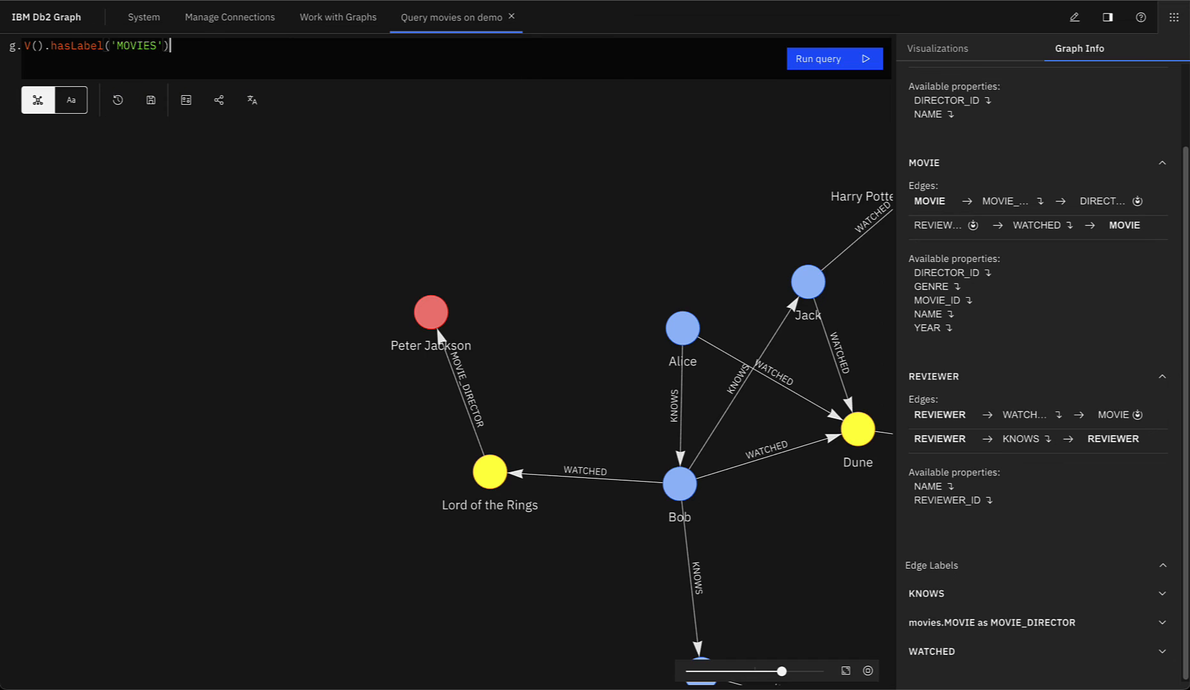
pyautogui.write('.out')
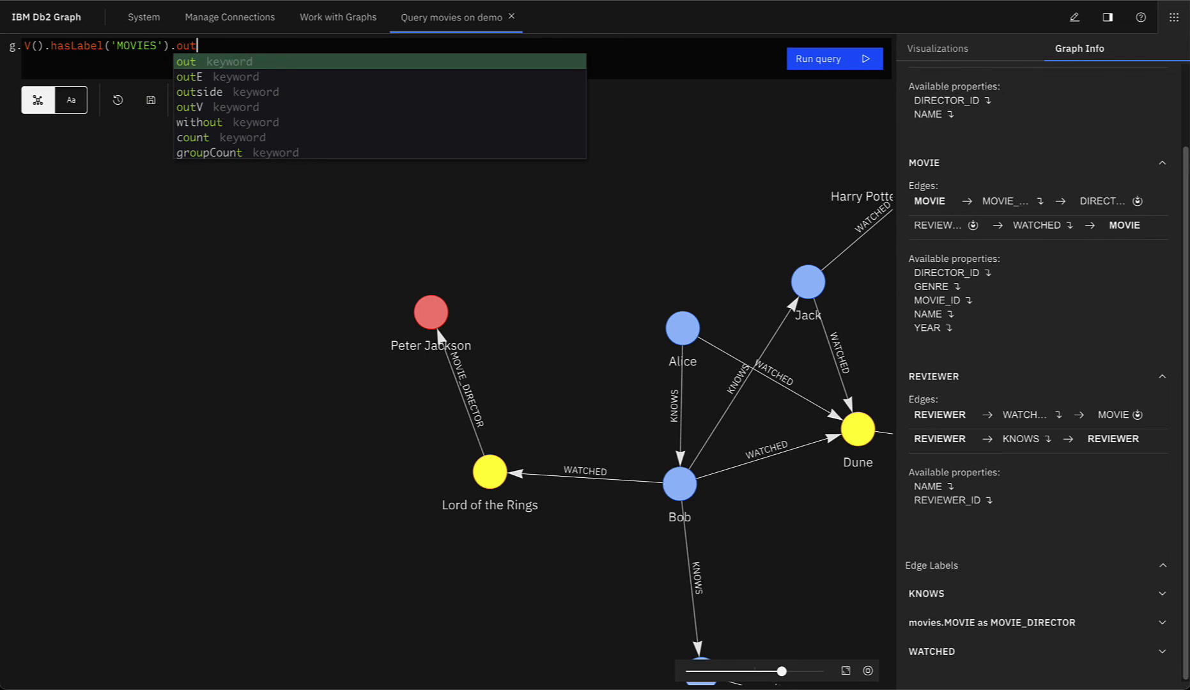
pyautogui.write('E(')
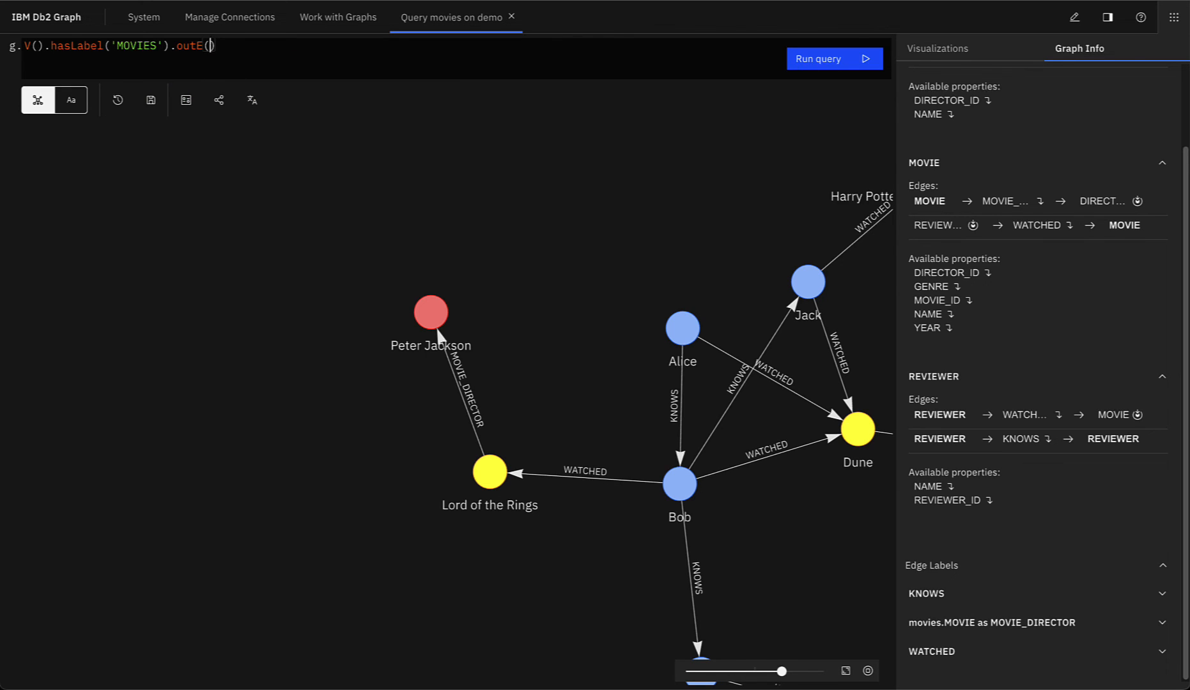
pyautogui.write("'")
# Step: Correct the label to MOVIE, insert MOVIE_DIRECTOR, append .inV() and run the query
pyautogui.scroll(2, 972, 192)
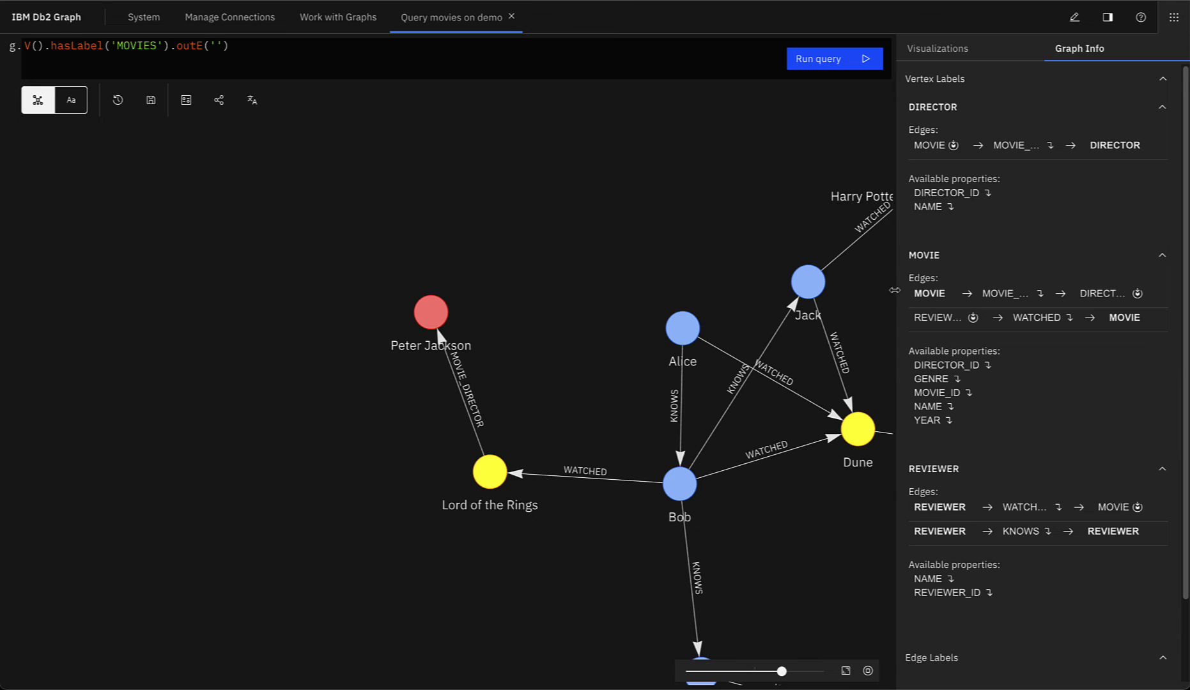
pyautogui.moveTo(894, 290); pyautogui.dragTo(706, 295)
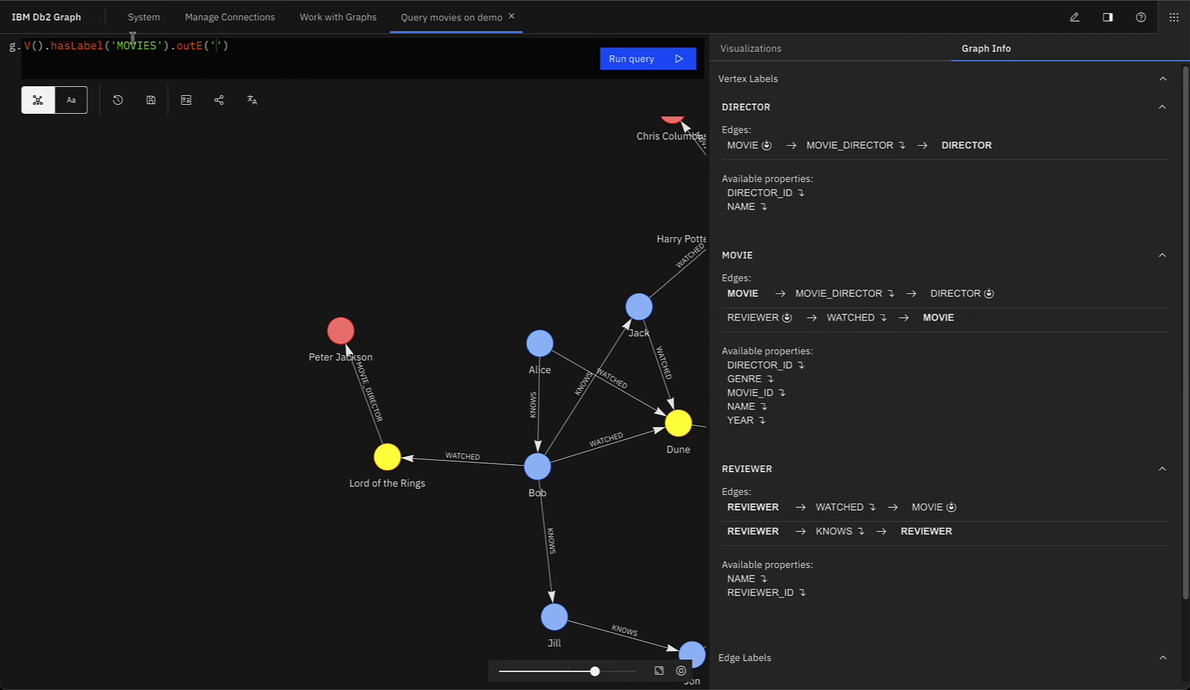
pyautogui.click(160, 45)
pyautogui.press('BackSpace')
pyautogui.click(211, 45)
pyautogui.click(850, 295)
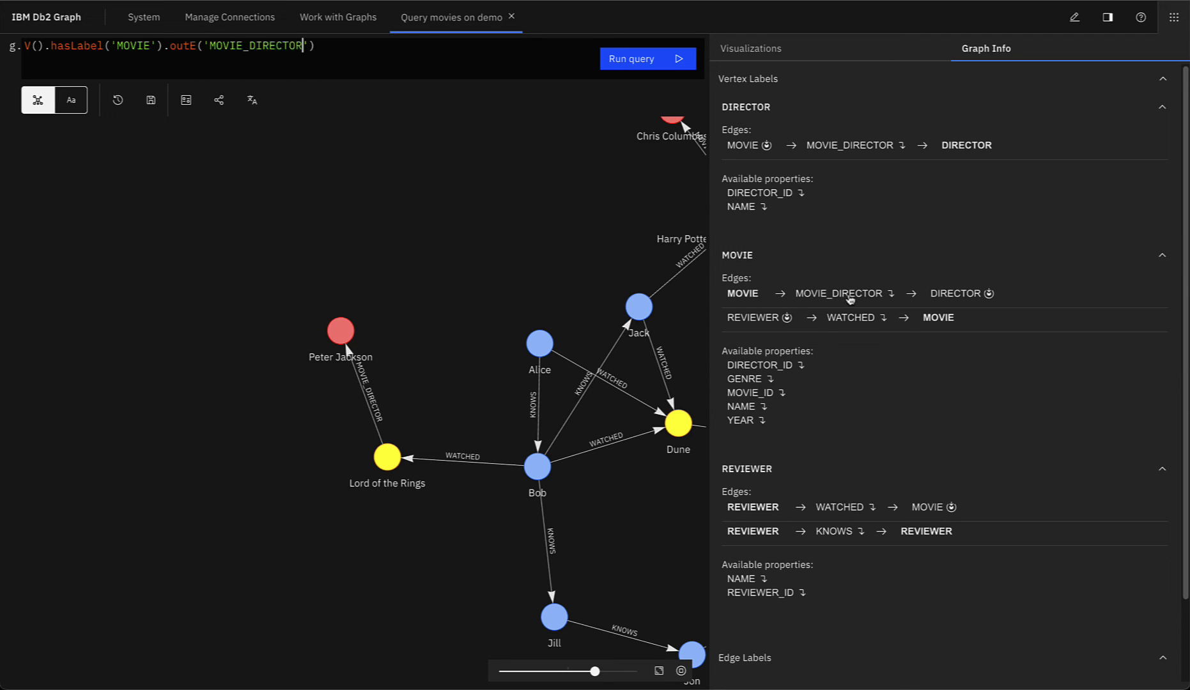
pyautogui.write('.inV()')
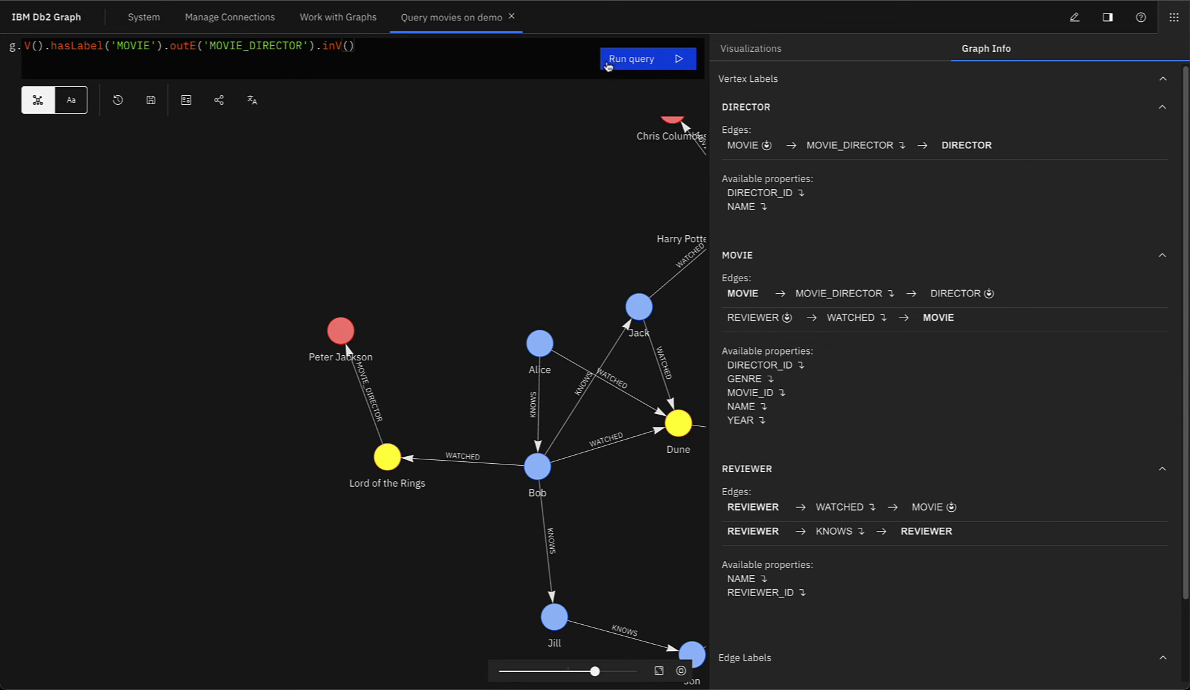
pyautogui.click(607, 62)
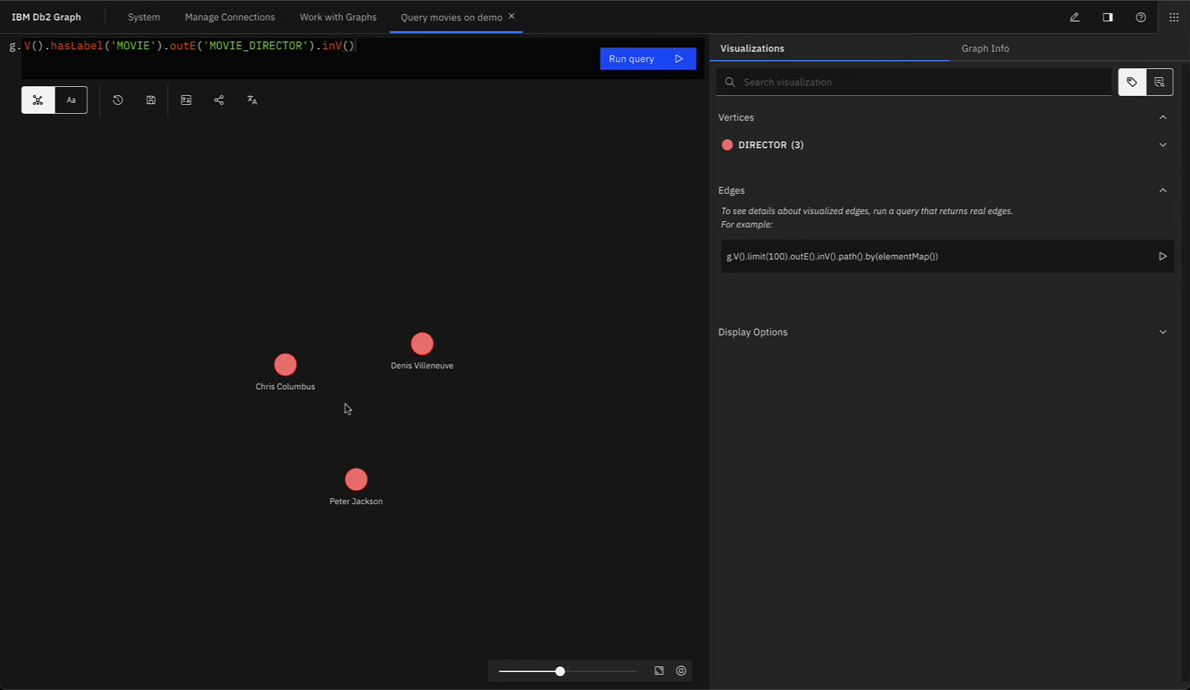
# Step: Append .path().by(elementMap()) to the query and run it, linking four movies to three directors
pyautogui.click(399, 71)
pyautogui.write('.path().by(el')
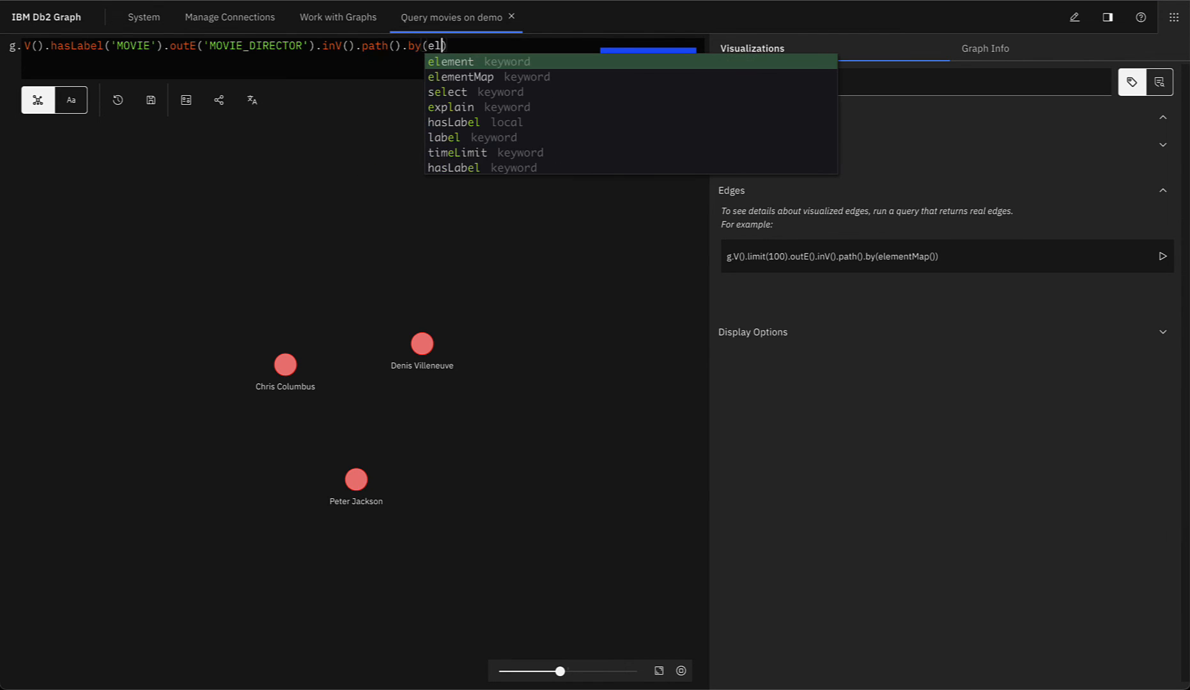
pyautogui.press('Down')
pyautogui.press('Return')
pyautogui.write('Map()')
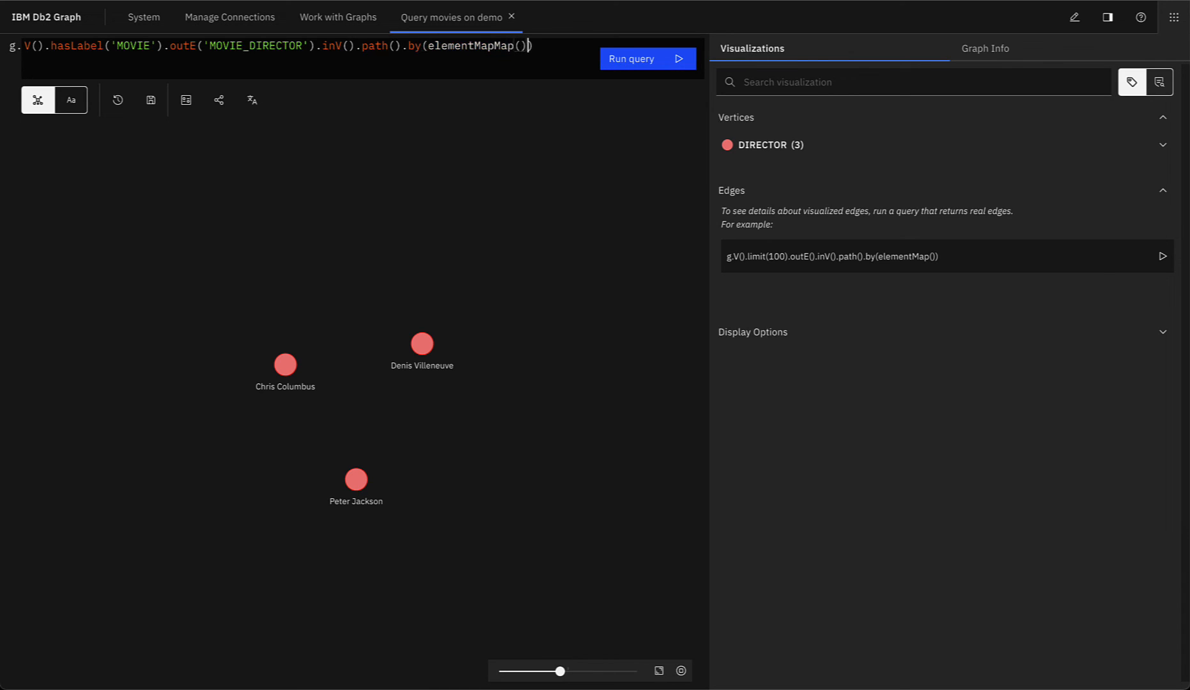
pyautogui.press('BackSpace')
pyautogui.press('BackSpace')
pyautogui.press('BackSpace')
pyautogui.press('BackSpace')
pyautogui.press('BackSpace')
pyautogui.write(')(')
pyautogui.press('BackSpace')
pyautogui.press('BackSpace')
pyautogui.write('())')
pyautogui.click(637, 67)
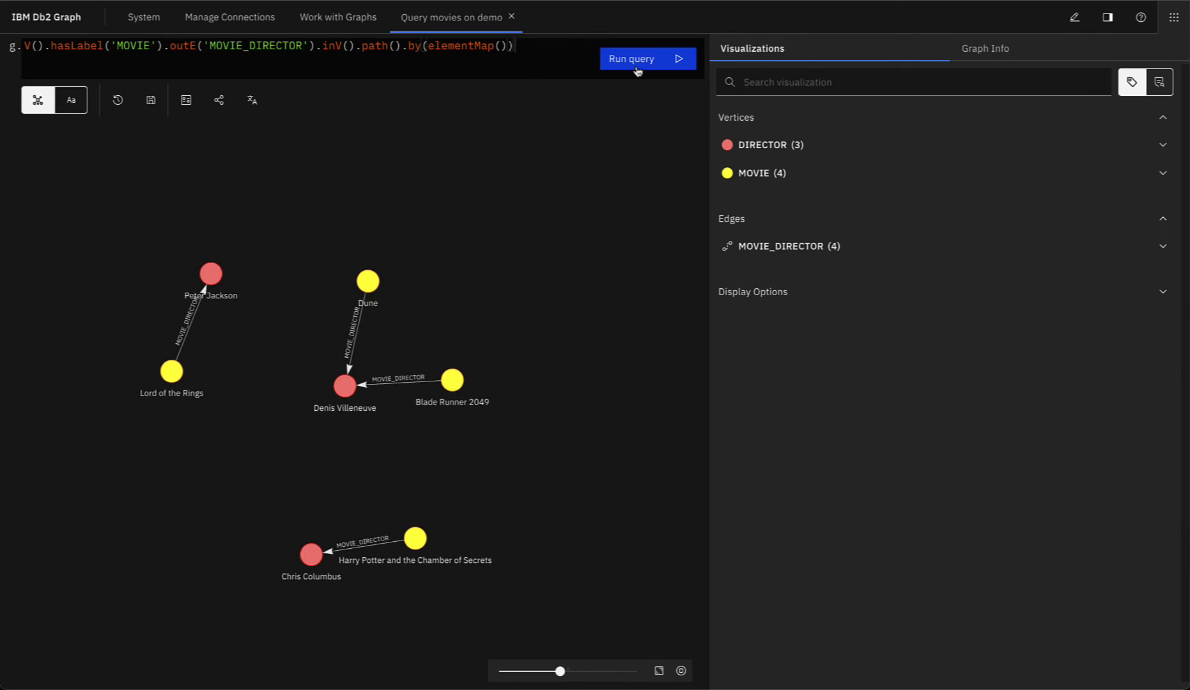
pyautogui.scroll(3, 362, 355)
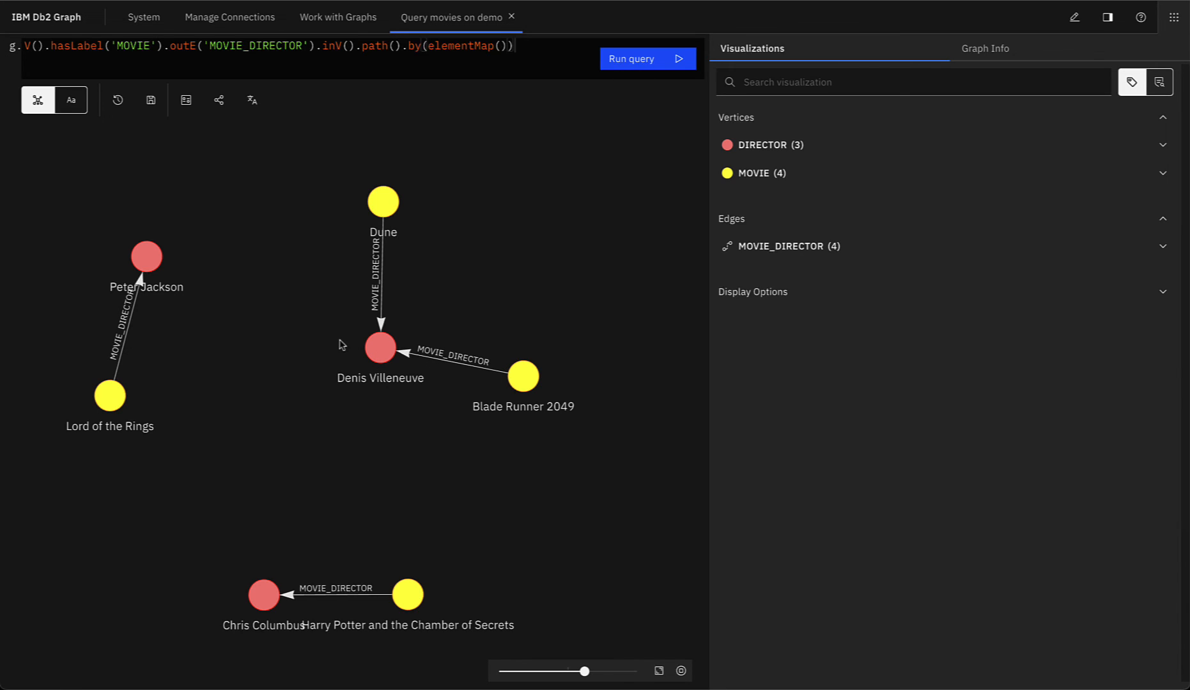
pyautogui.doubleClick(381, 350)
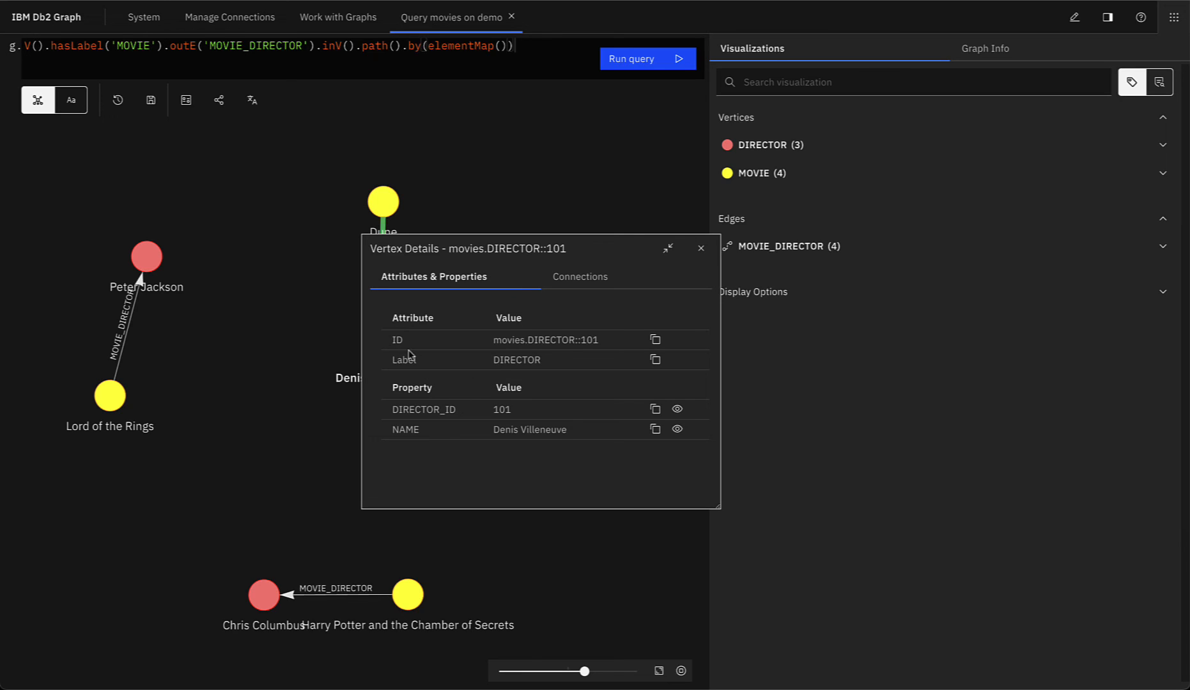
pyautogui.click(566, 275)
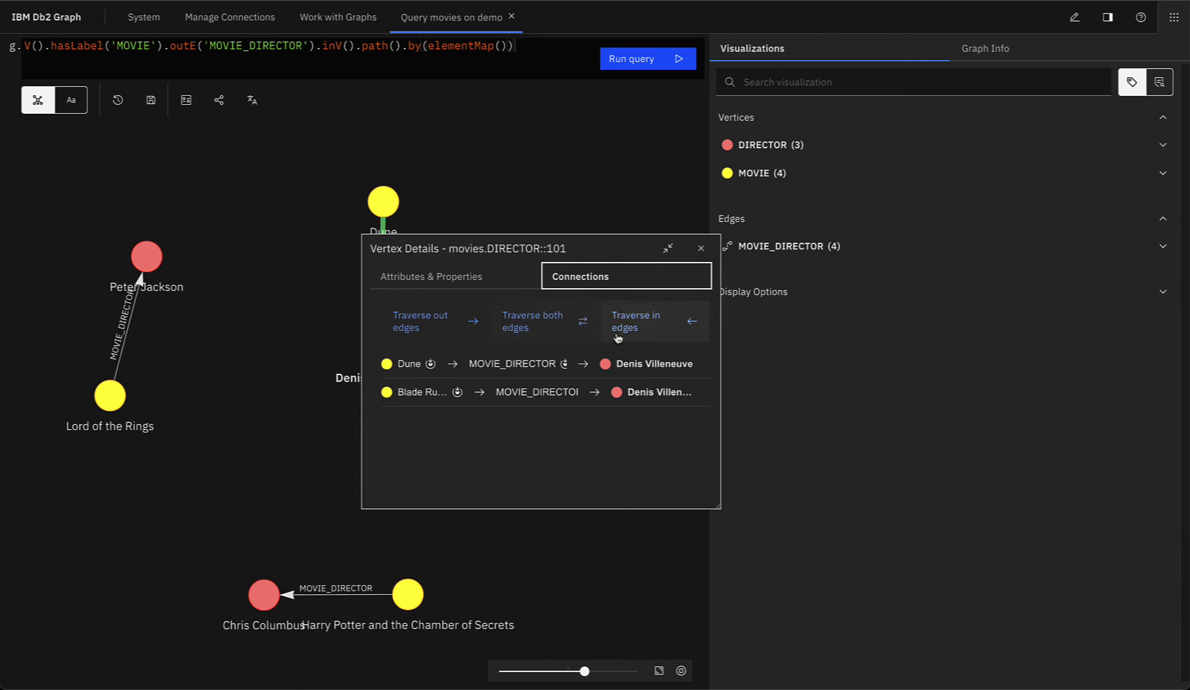
pyautogui.click(448, 392)
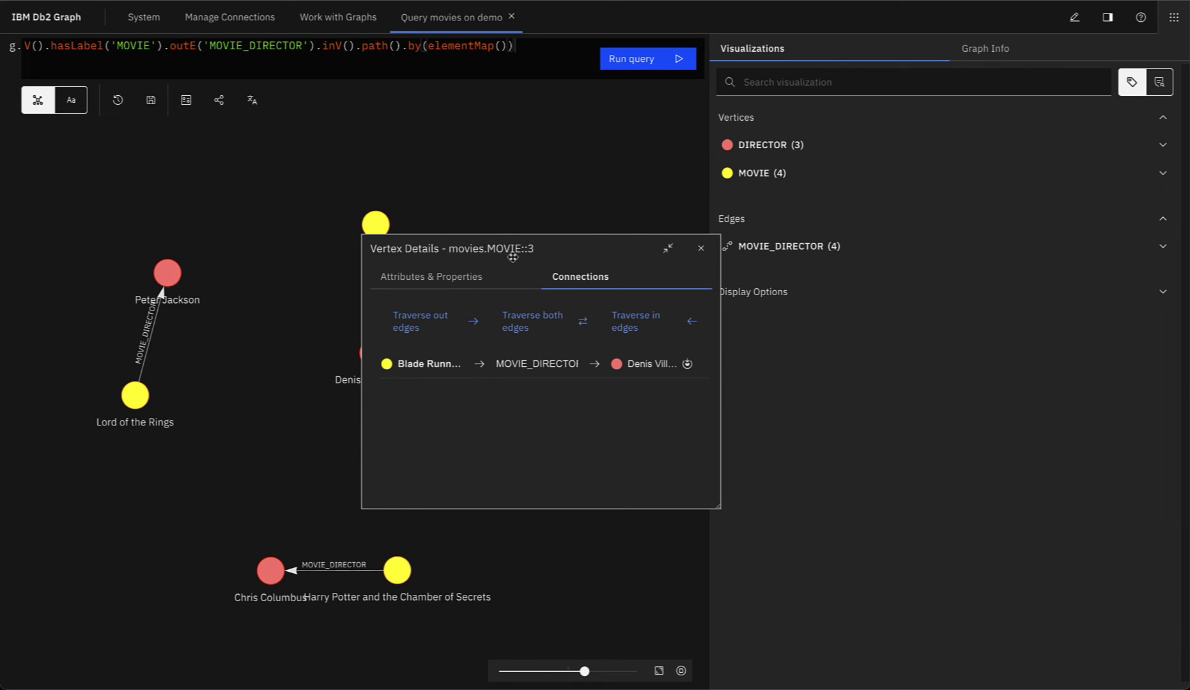
pyautogui.click(702, 255)
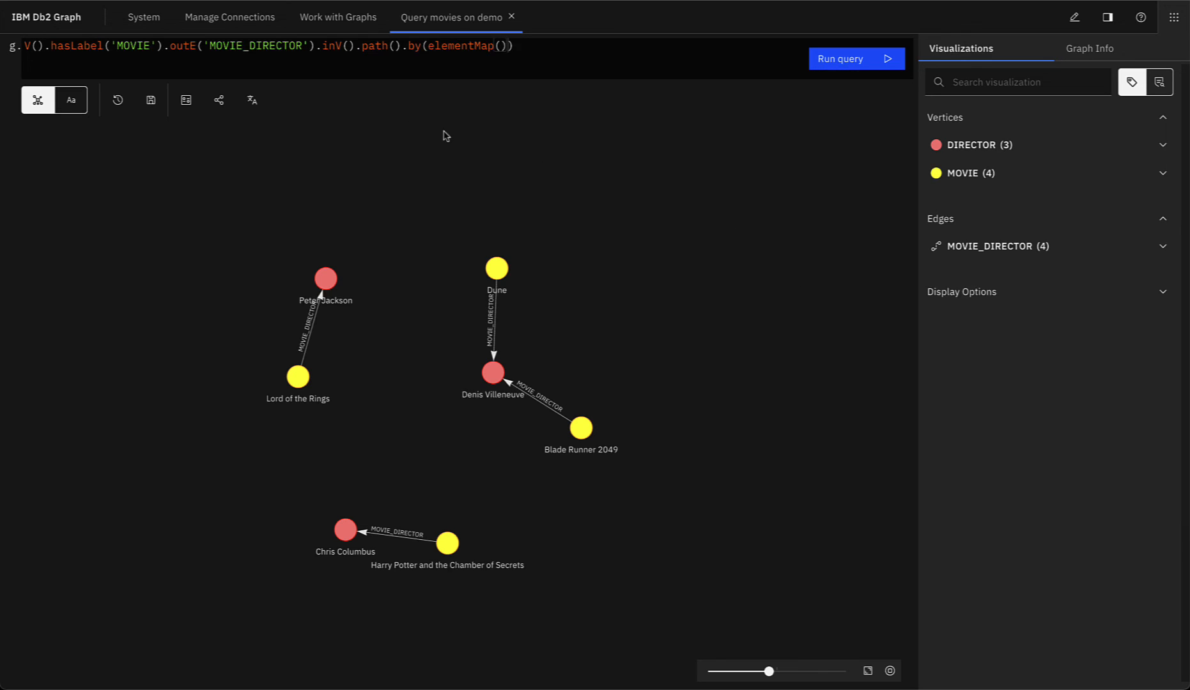
# Step: Leave the query editor for System settings and change evaluationTimeout to 600005
pyautogui.click(146, 21)
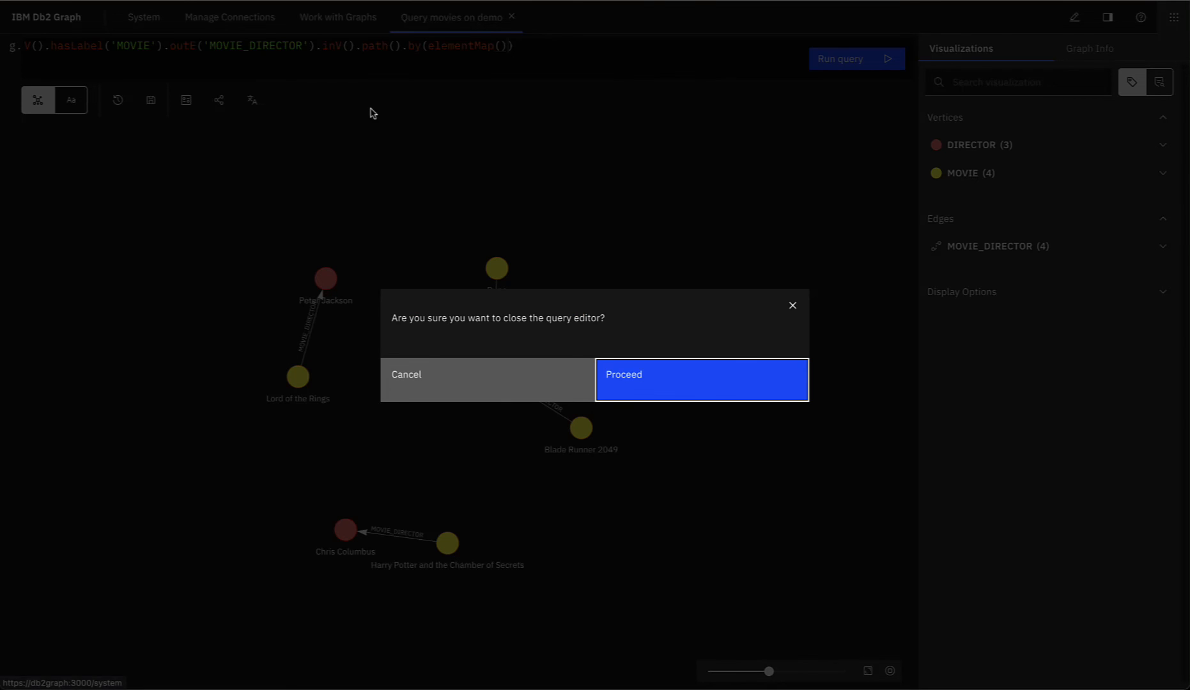
pyautogui.click(635, 374)
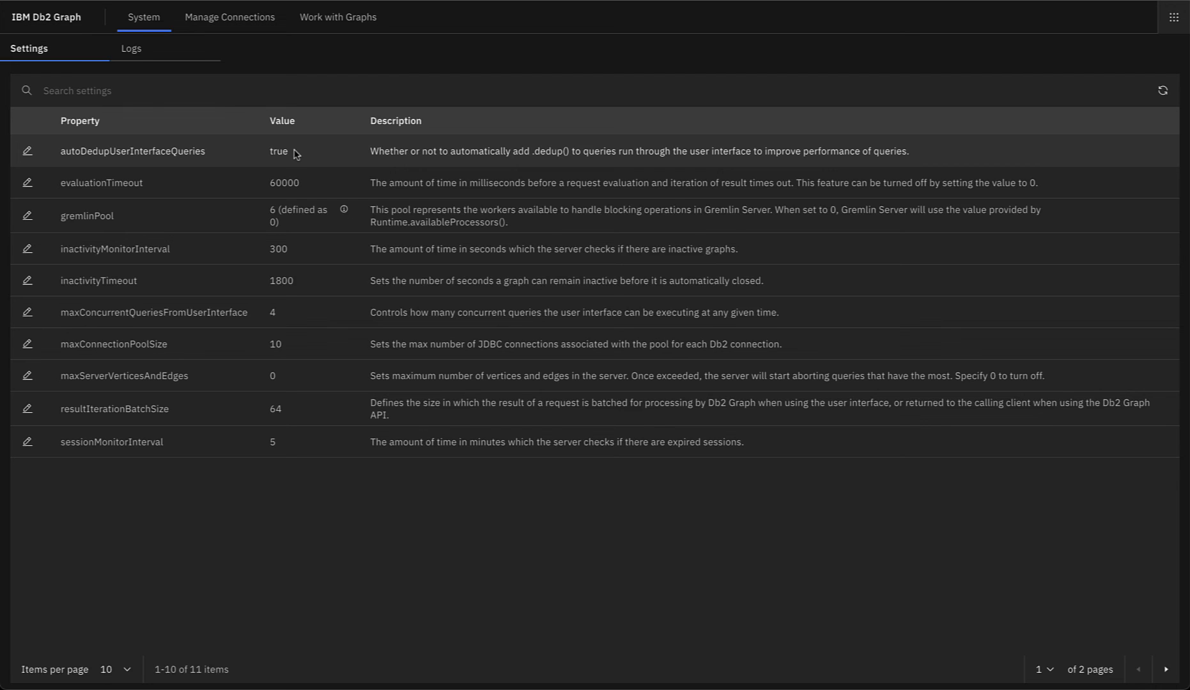
pyautogui.click(27, 183)
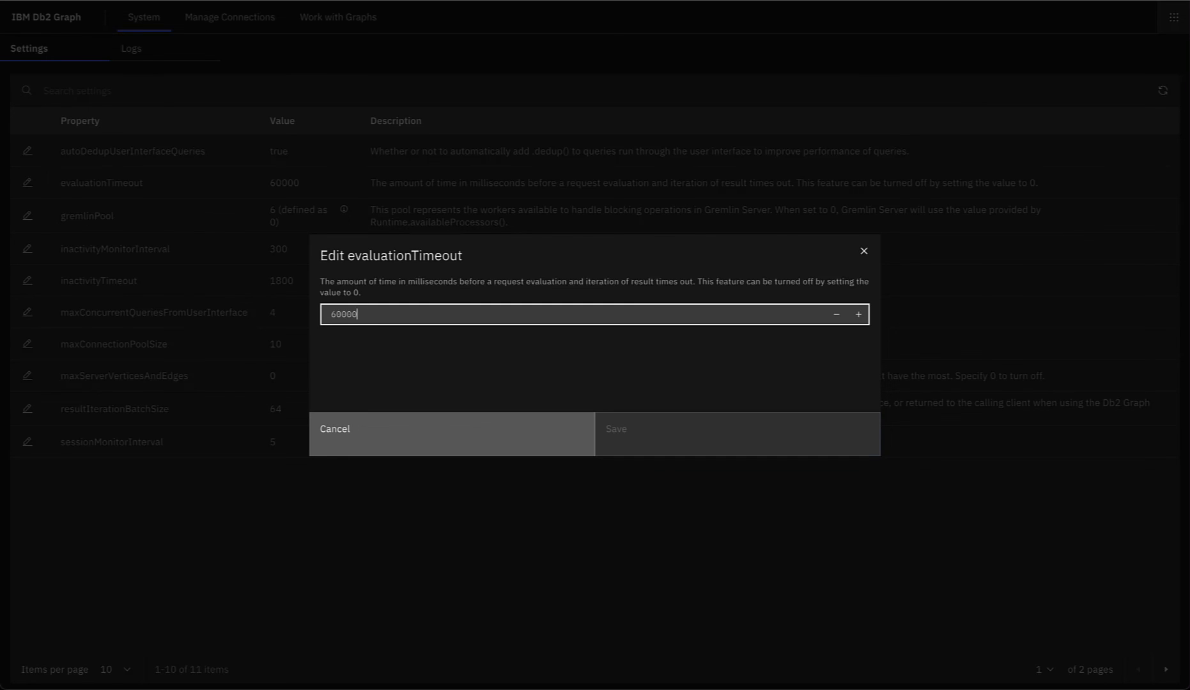
pyautogui.write('5')
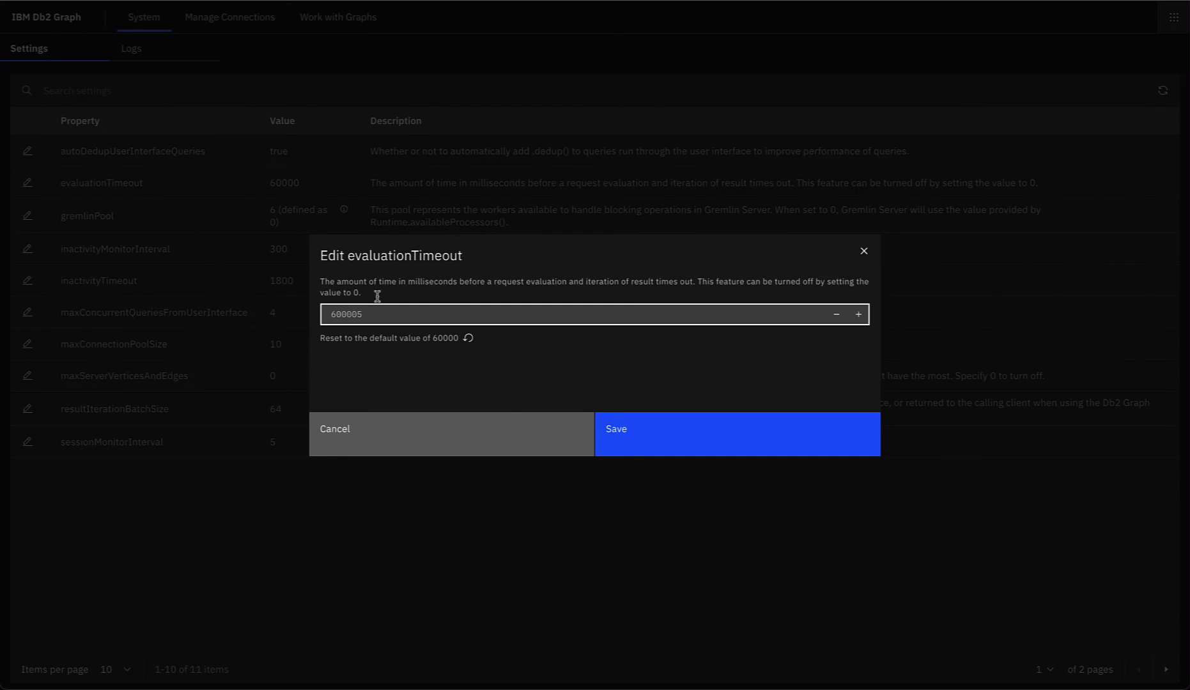
pyautogui.click(617, 427)
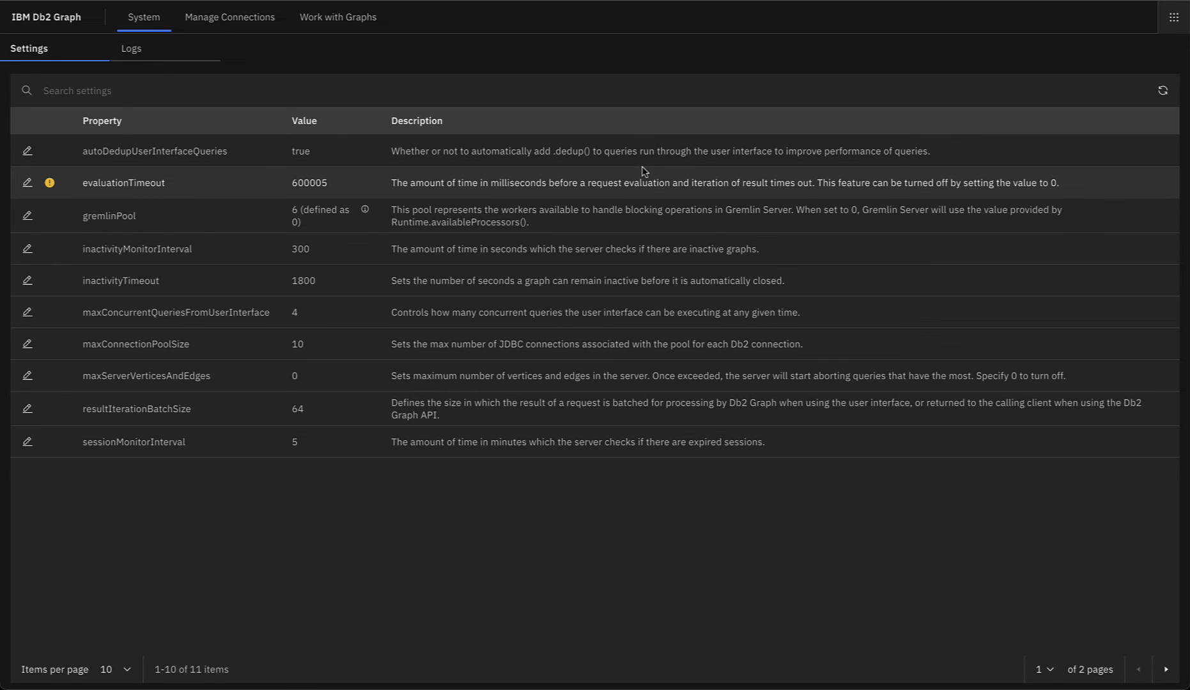
# Step: Reset evaluationTimeout to its default 60000, save, and view the server logs
pyautogui.click(30, 184)
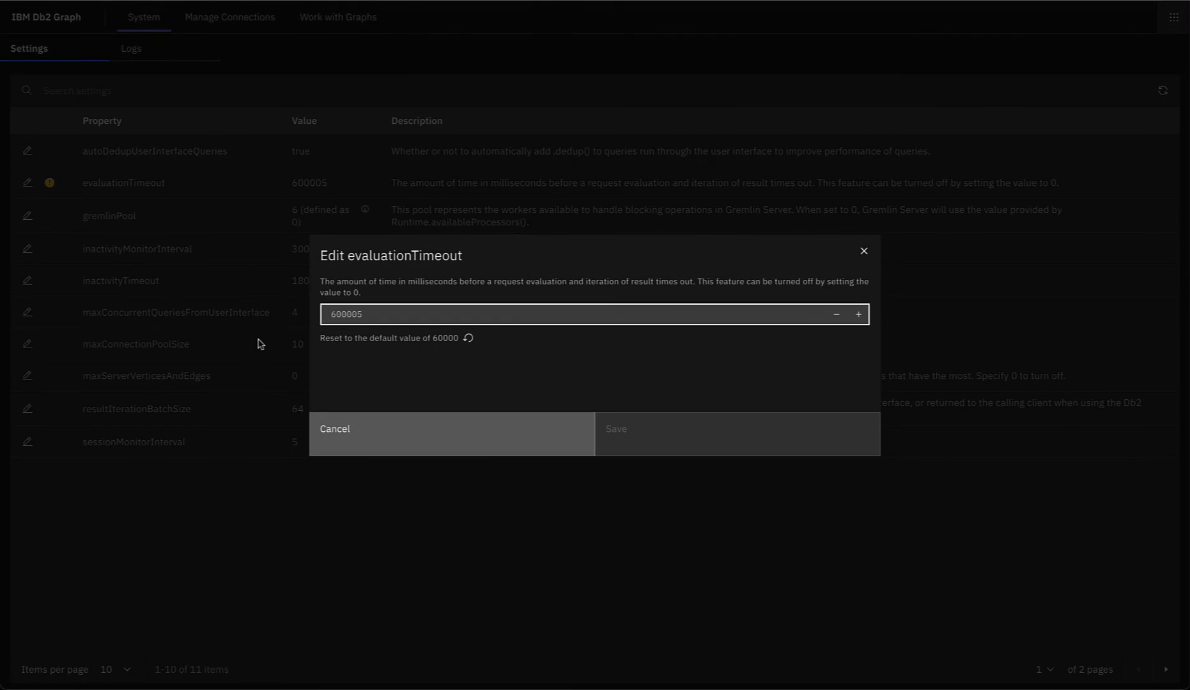
pyautogui.click(469, 340)
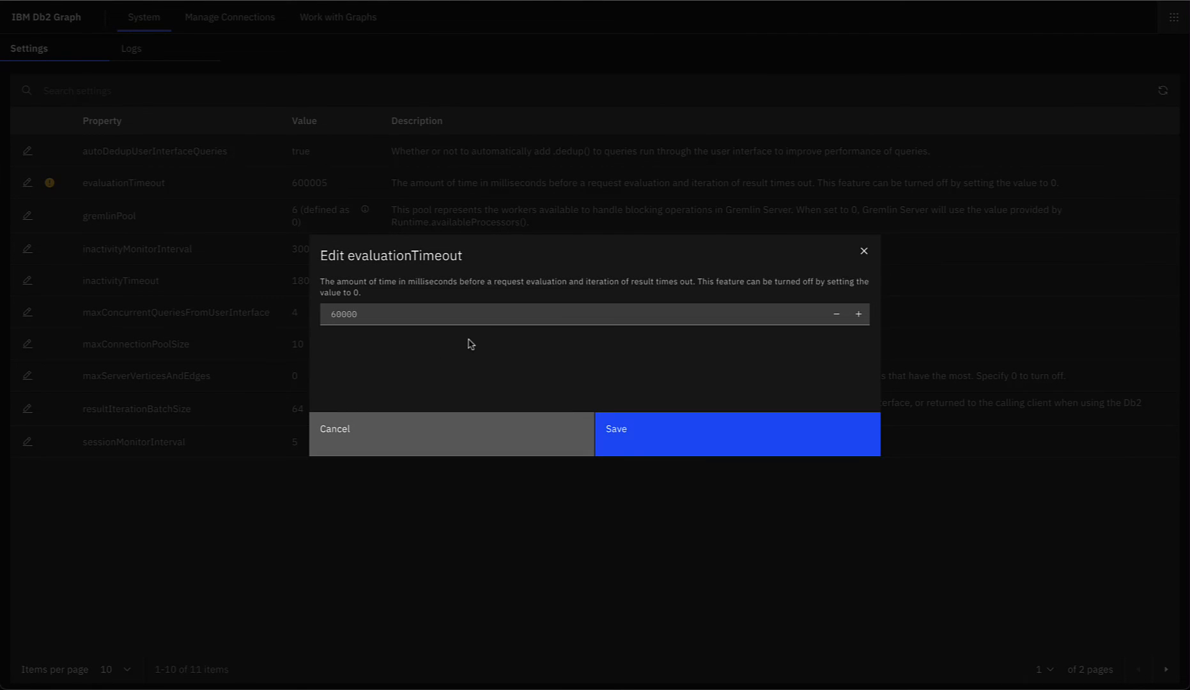
pyautogui.click(623, 432)
pyautogui.click(1157, 52)
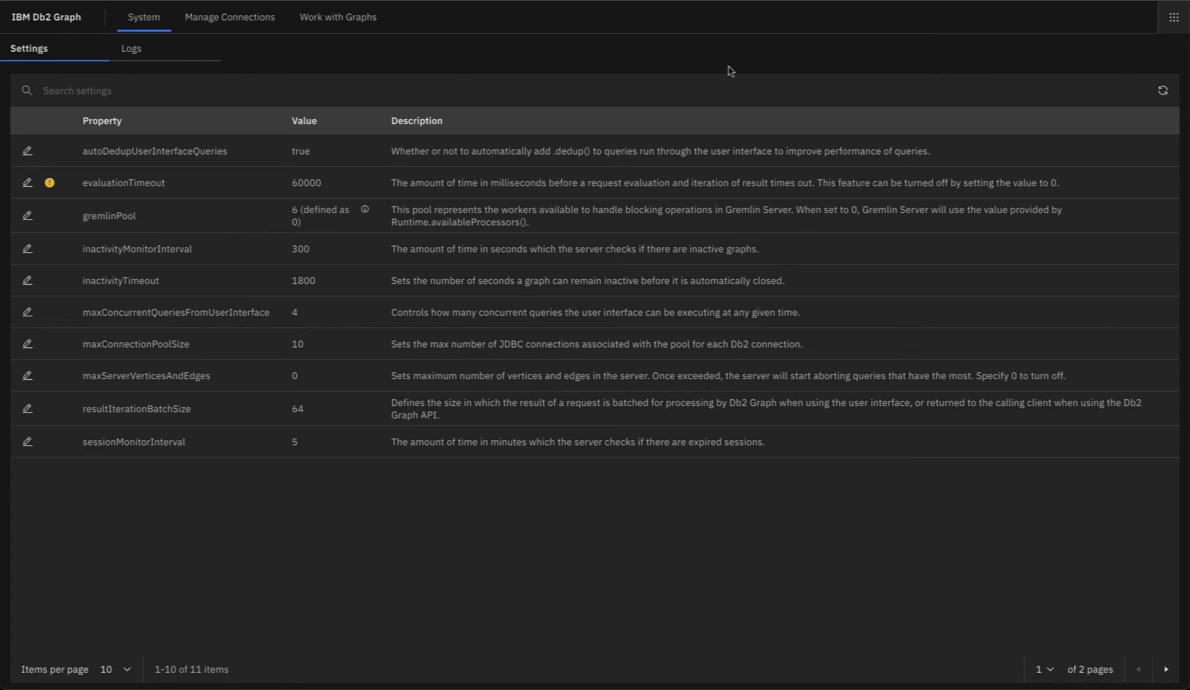
pyautogui.click(169, 51)
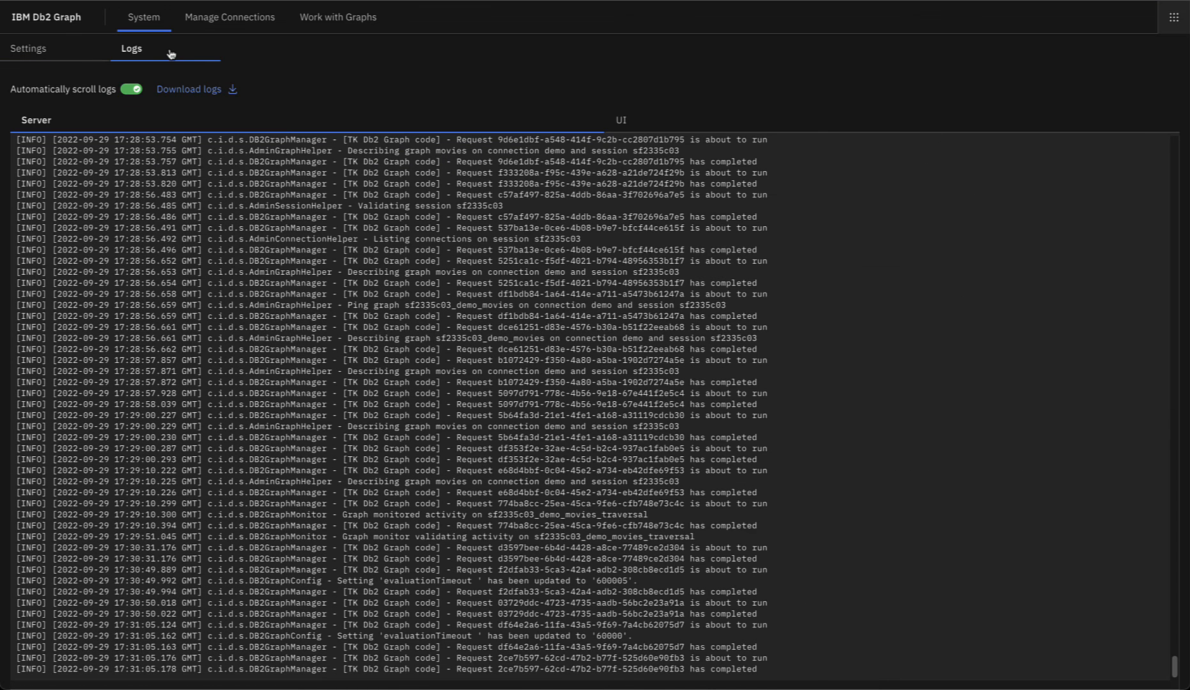
# Step: Show the UI logs recording evaluationTimeout changing to 600005 and back to 60000
pyautogui.rightClick(474, 426)
pyautogui.click(426, 418)
pyautogui.click(646, 118)
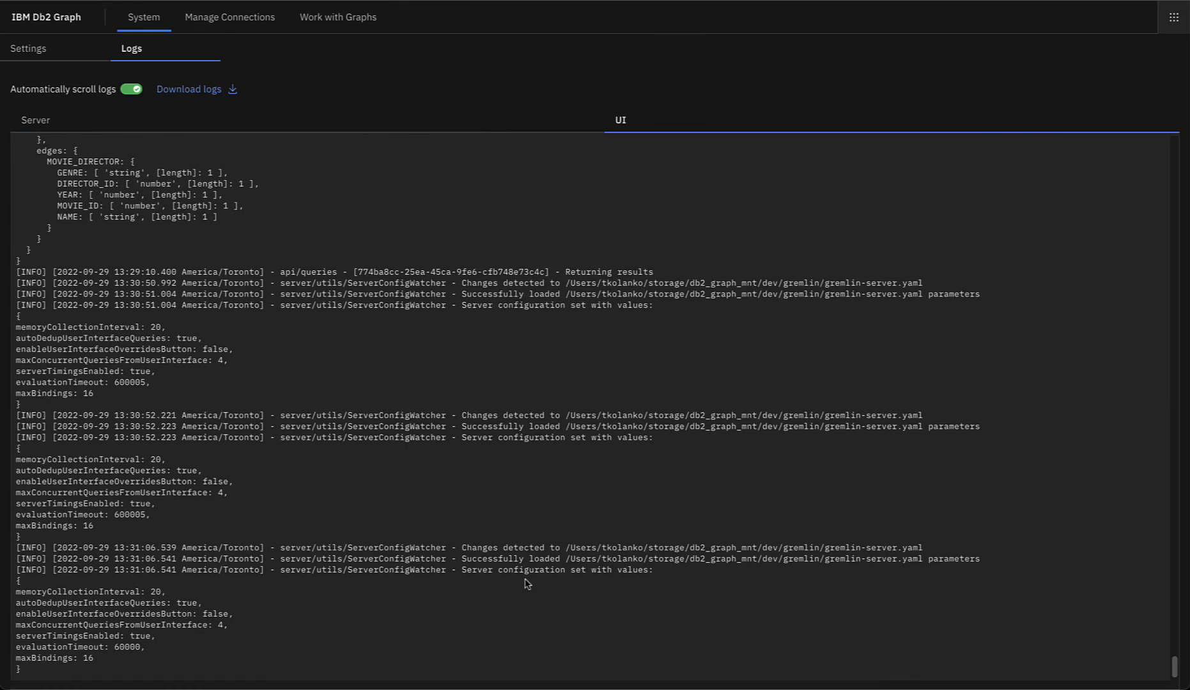